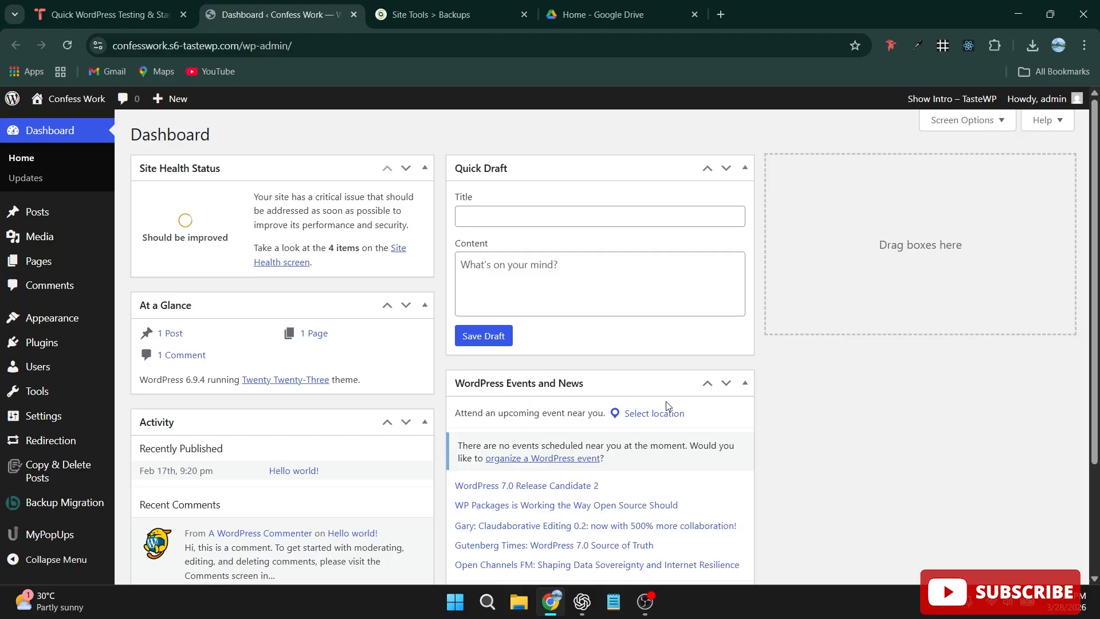
# Find the UpdraftPlus: WP Backup & Migration Plugin by searching new plugins for "updraft", then install and activate it.
pyautogui.scroll(-1, 496, 487)
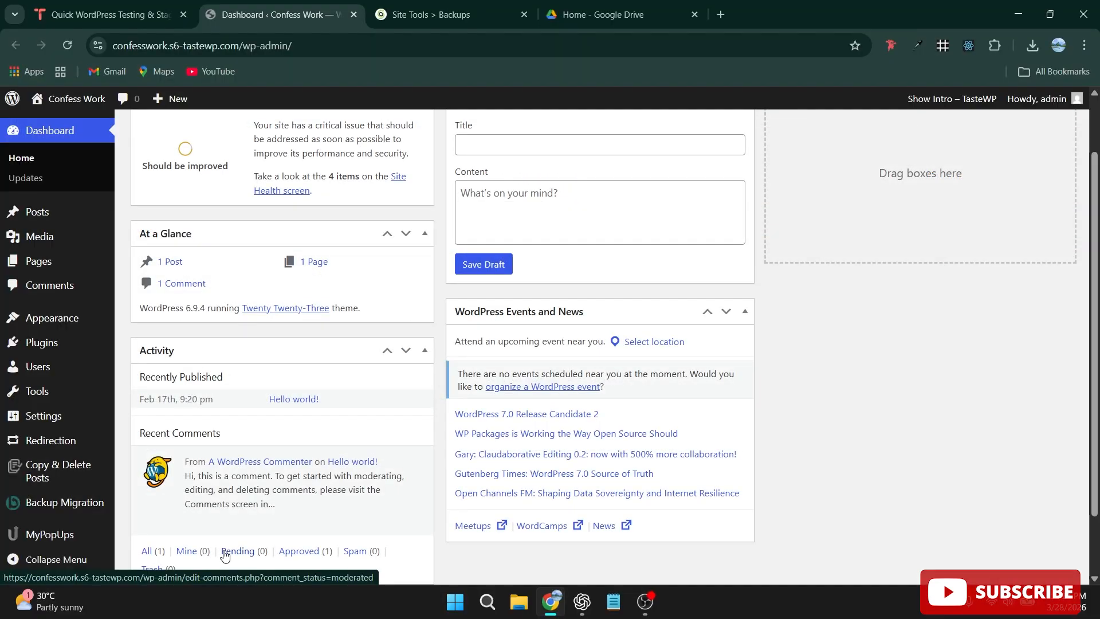
pyautogui.moveTo(49, 345)
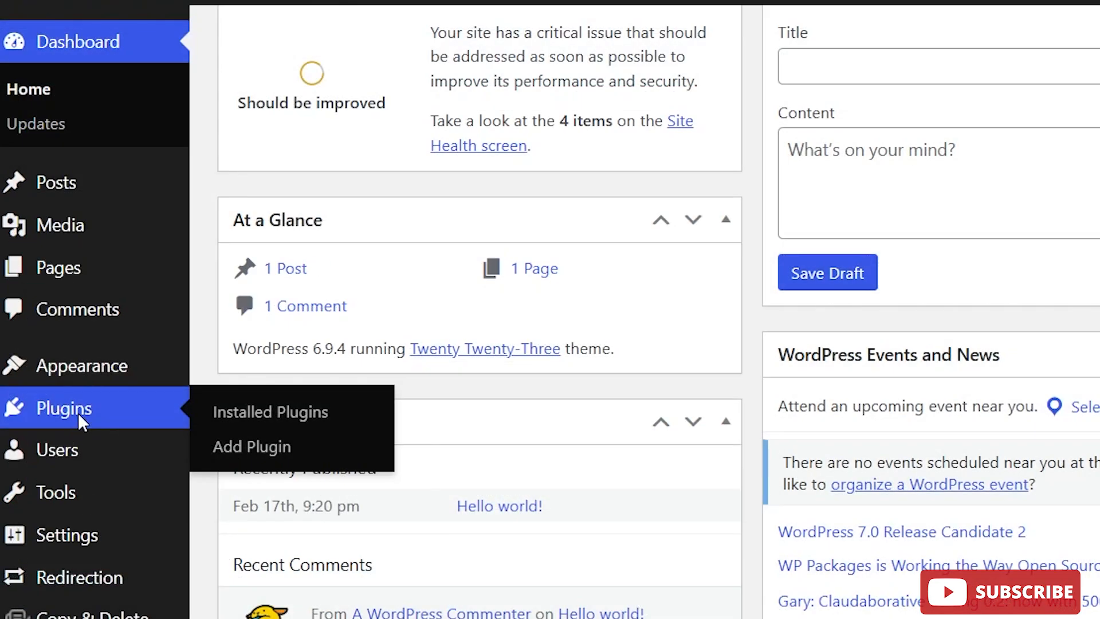
pyautogui.click(78, 412)
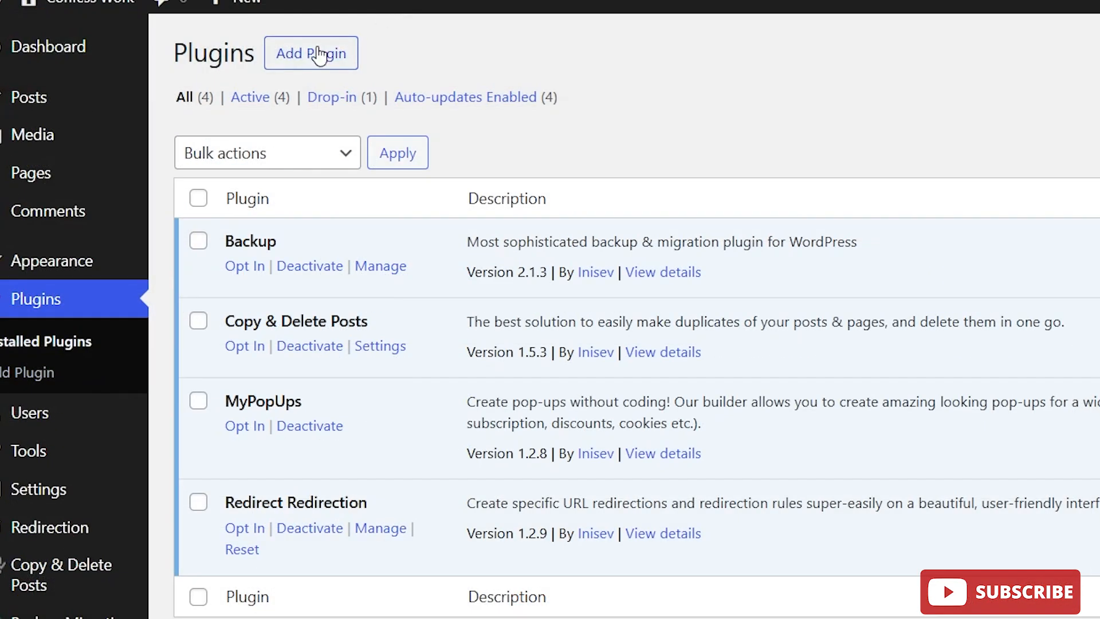
pyautogui.click(319, 56)
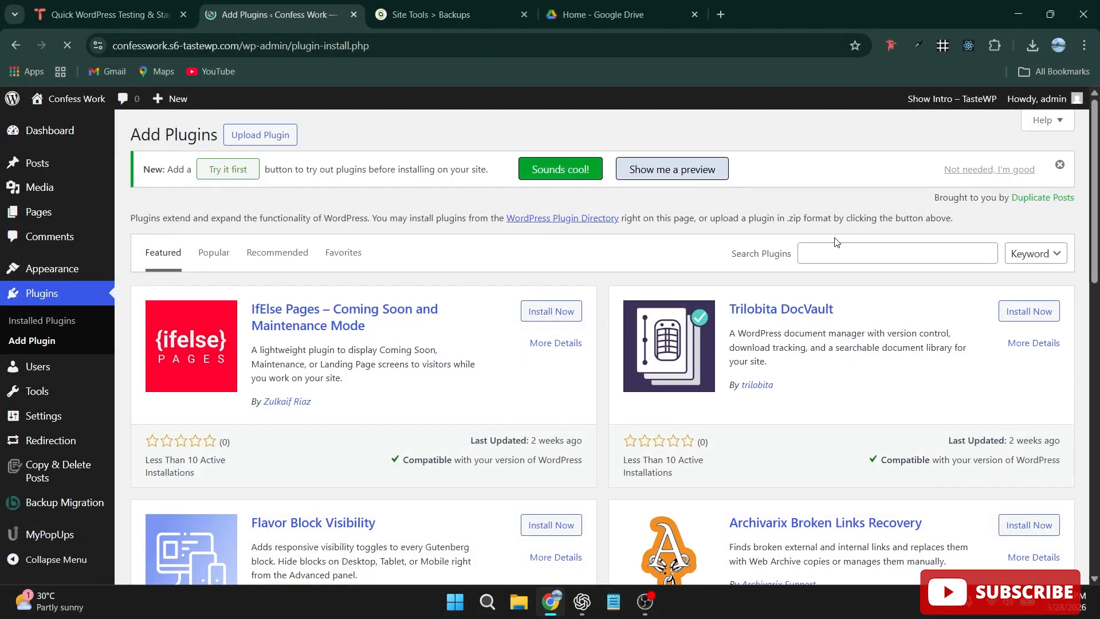
pyautogui.click(829, 253)
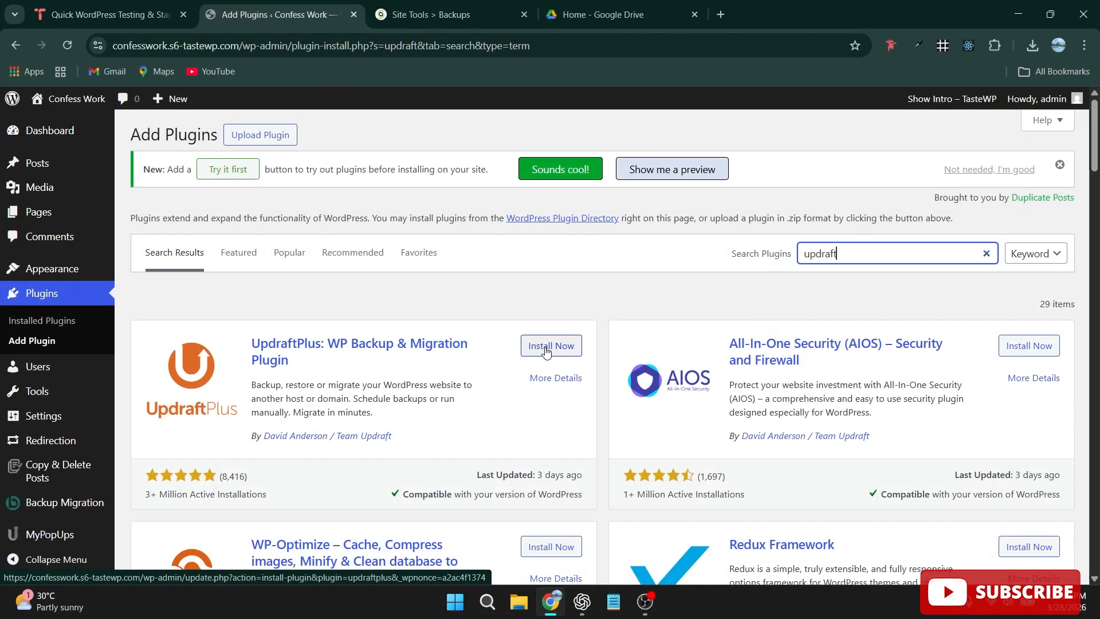
pyautogui.click(695, 329)
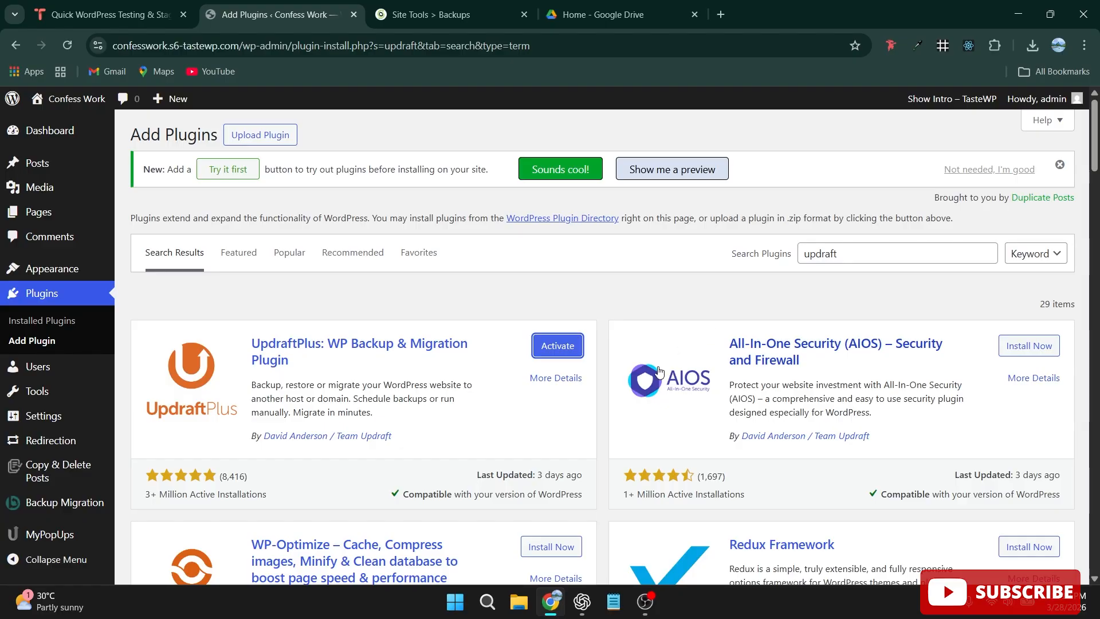
pyautogui.click(560, 351)
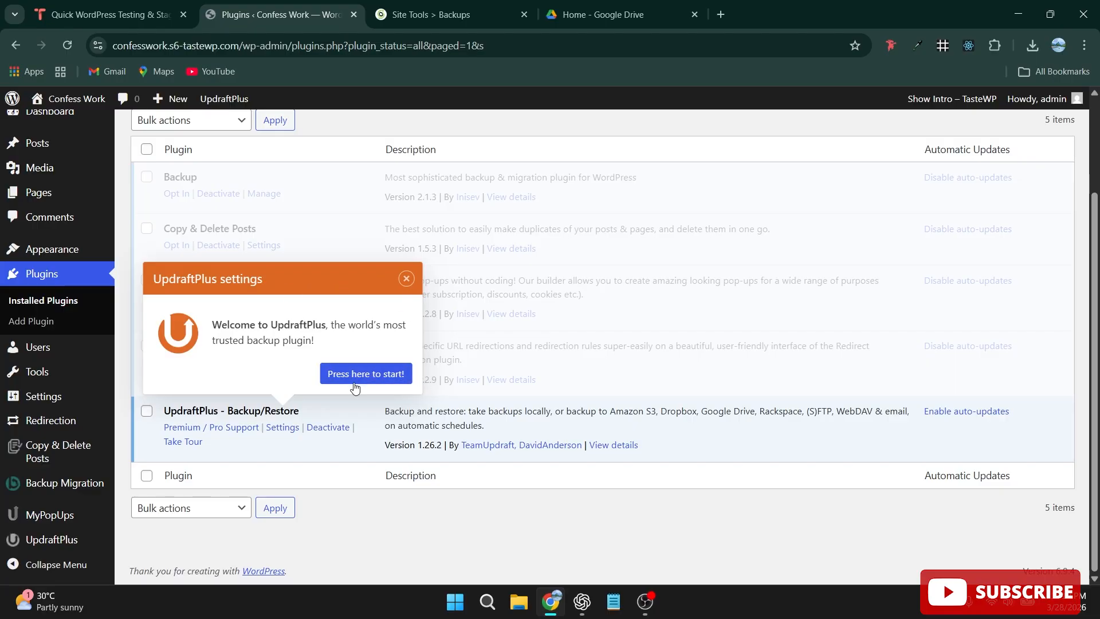
# Dismiss the UpdraftPlus welcome pop-up and open the plugin's backup settings.
pyautogui.click(407, 280)
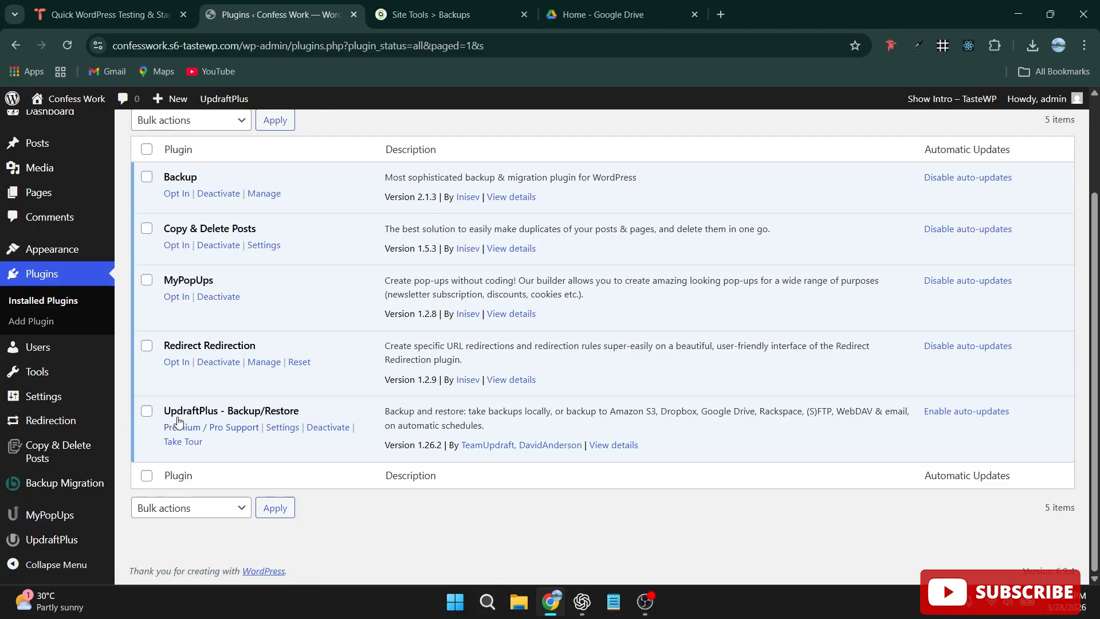
pyautogui.click(51, 548)
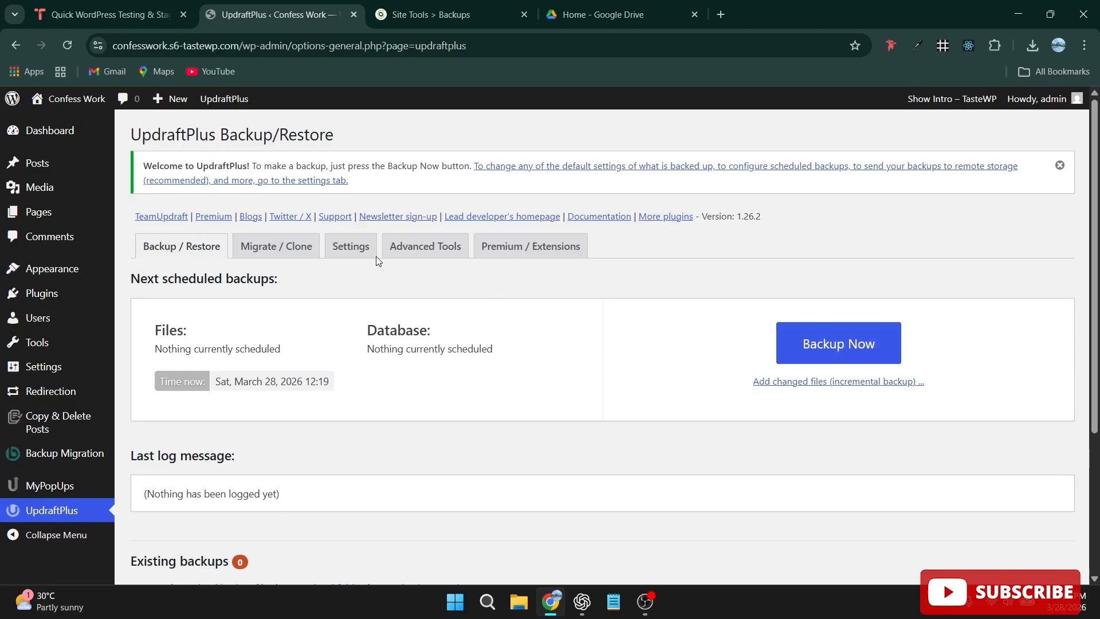
pyautogui.click(344, 251)
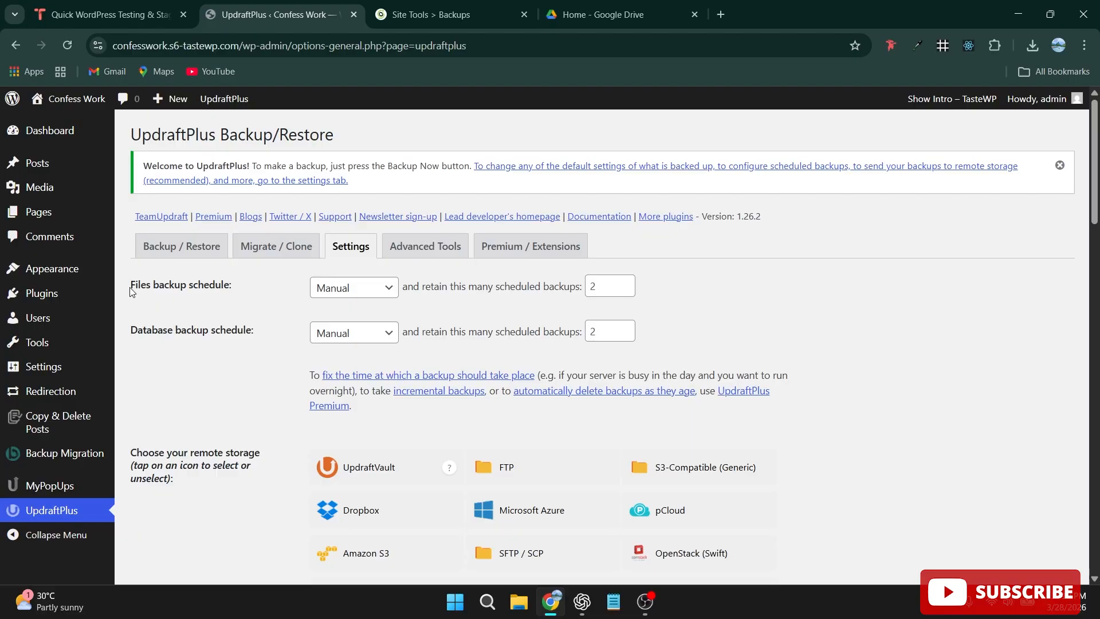
# Set both the files and database backup schedules to Weekly, retaining 4 scheduled backups each, and save the changes.
pyautogui.click(391, 289)
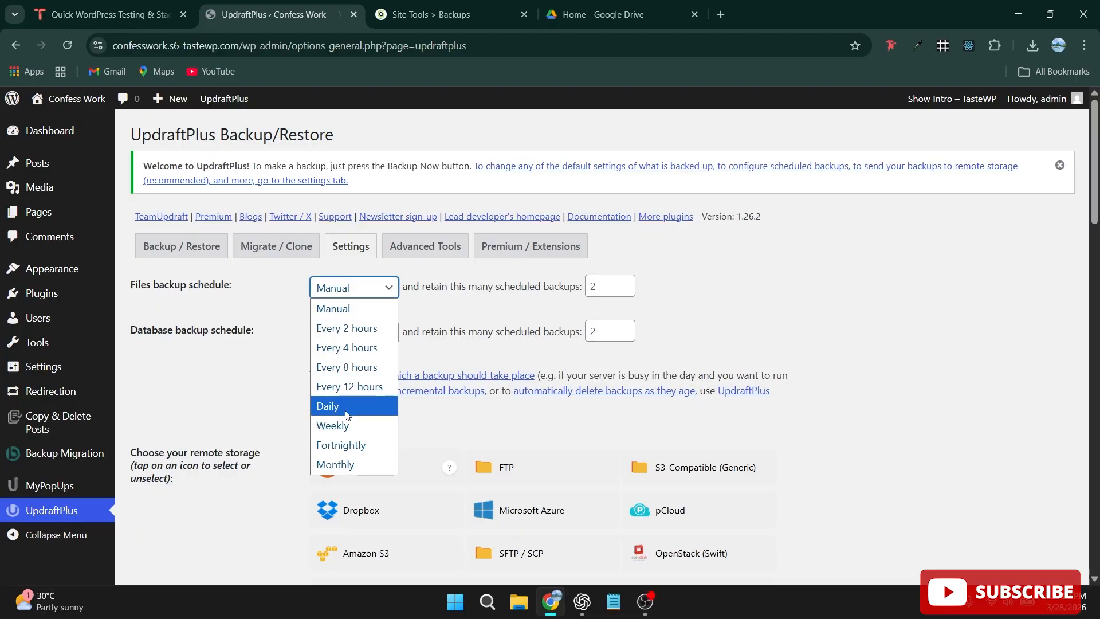
pyautogui.click(345, 425)
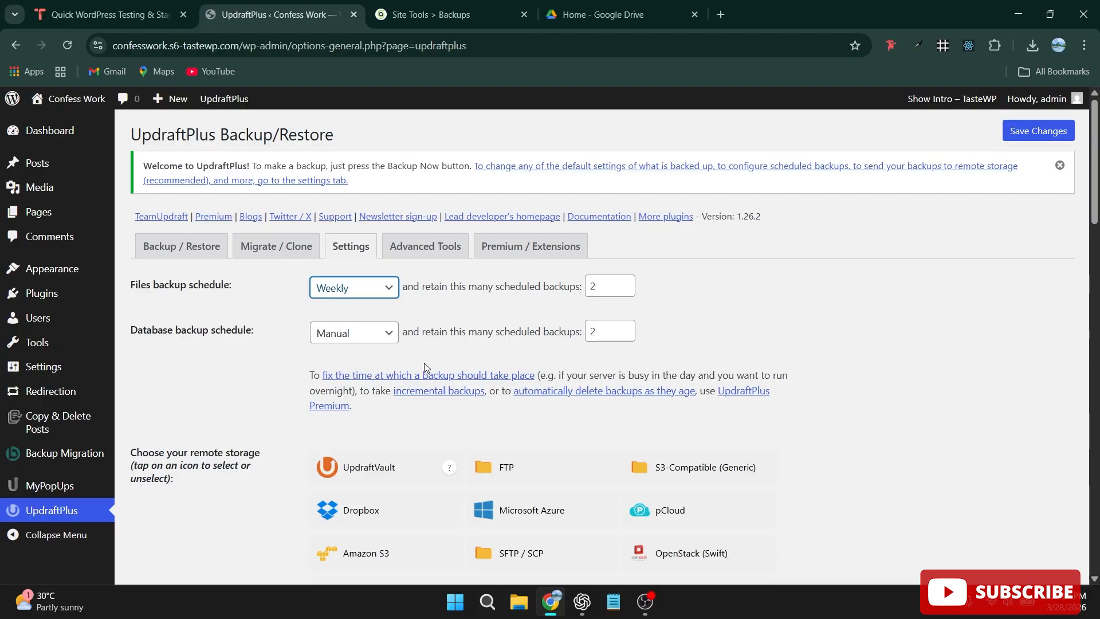
pyautogui.doubleClick(598, 289)
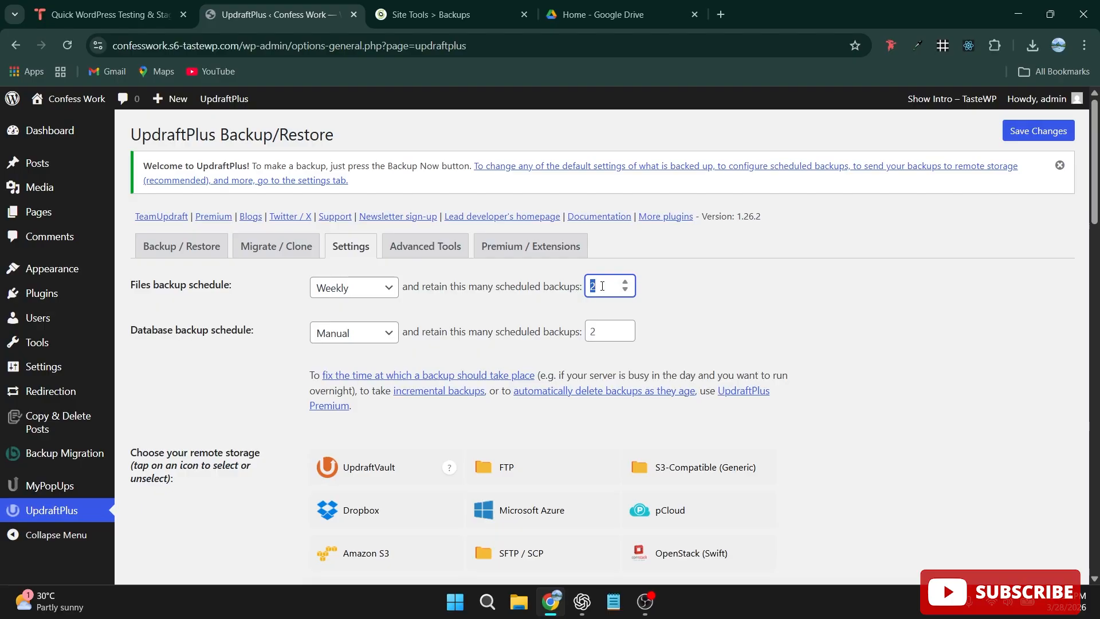
pyautogui.write('4')
pyautogui.click(597, 333)
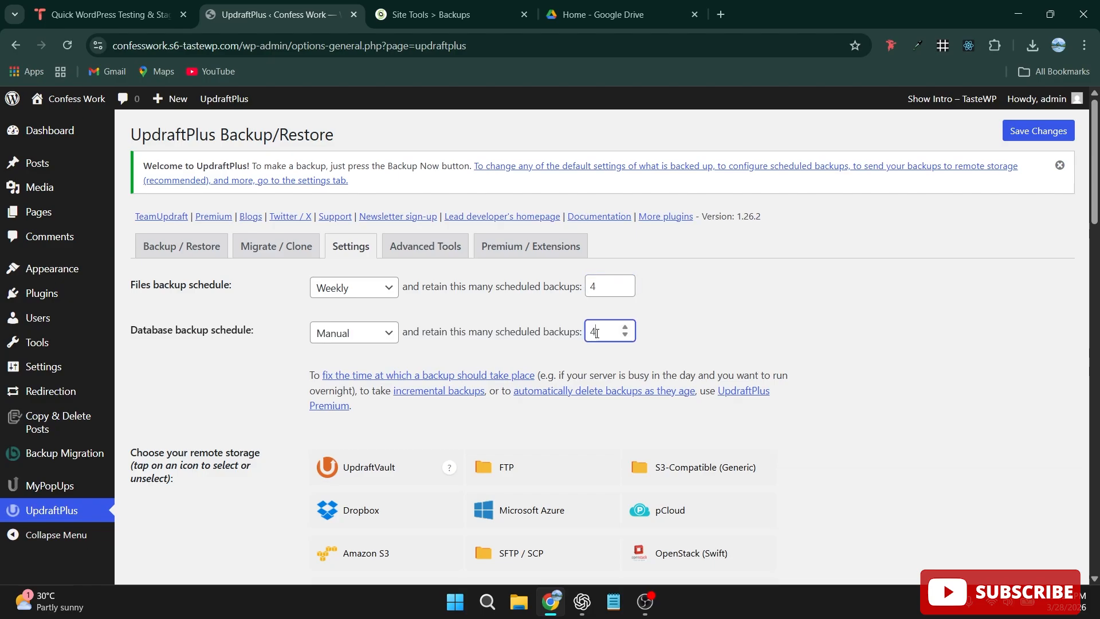
pyautogui.click(380, 334)
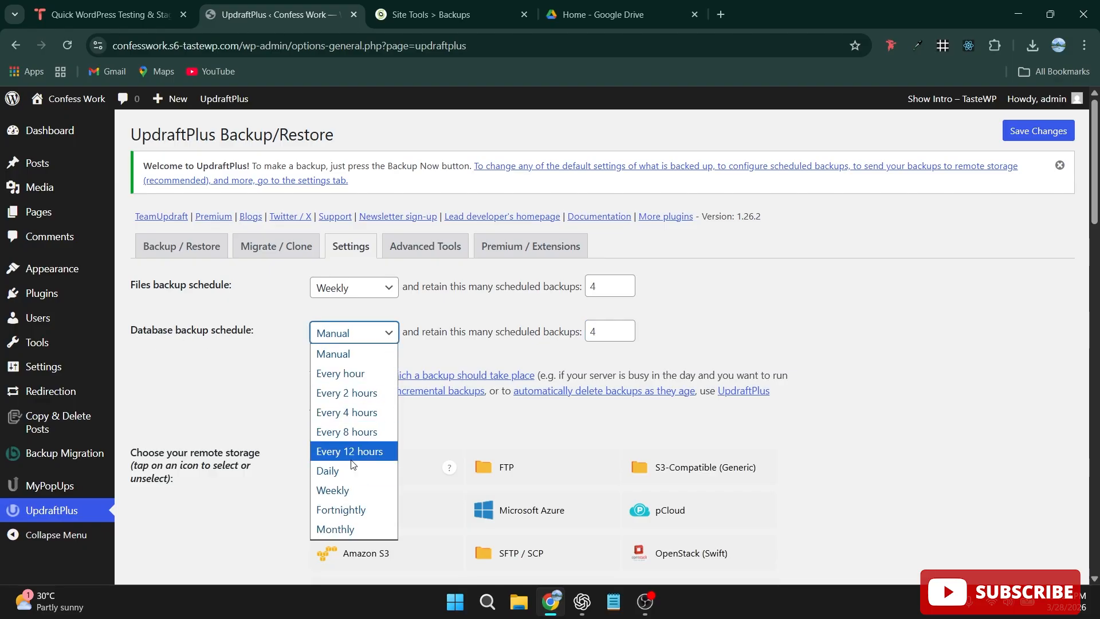
pyautogui.click(346, 491)
pyautogui.scroll(-20, 681, 281)
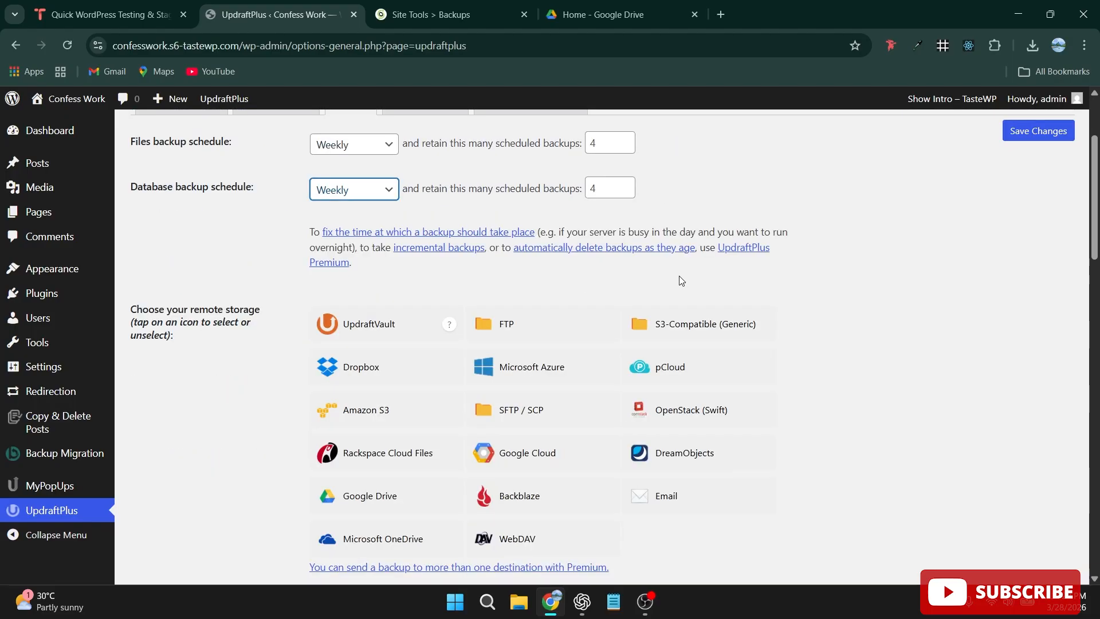
pyautogui.scroll(-5, 682, 281)
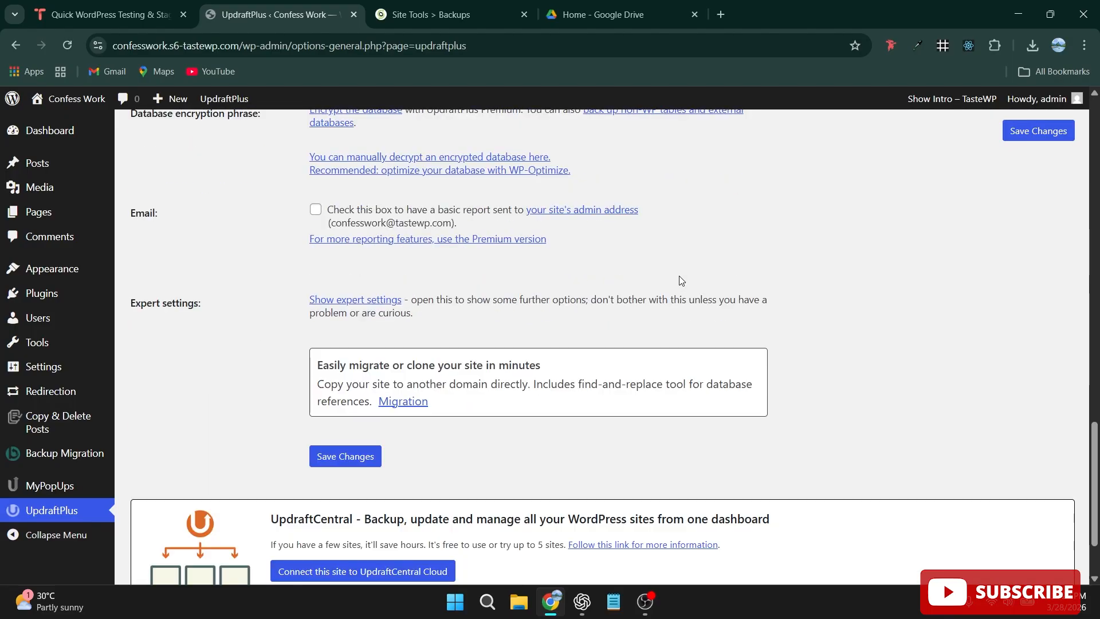
pyautogui.click(346, 456)
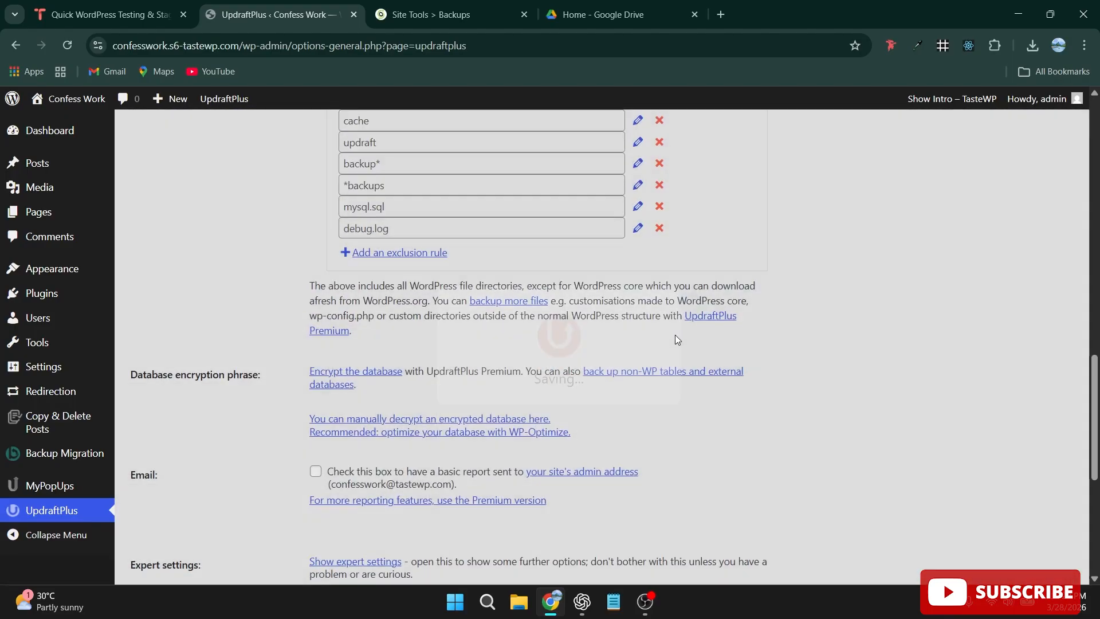
# Choose Google Drive as the remote storage for the backups and save the changes.
pyautogui.scroll(-6, 681, 333)
pyautogui.scroll(-18, 685, 331)
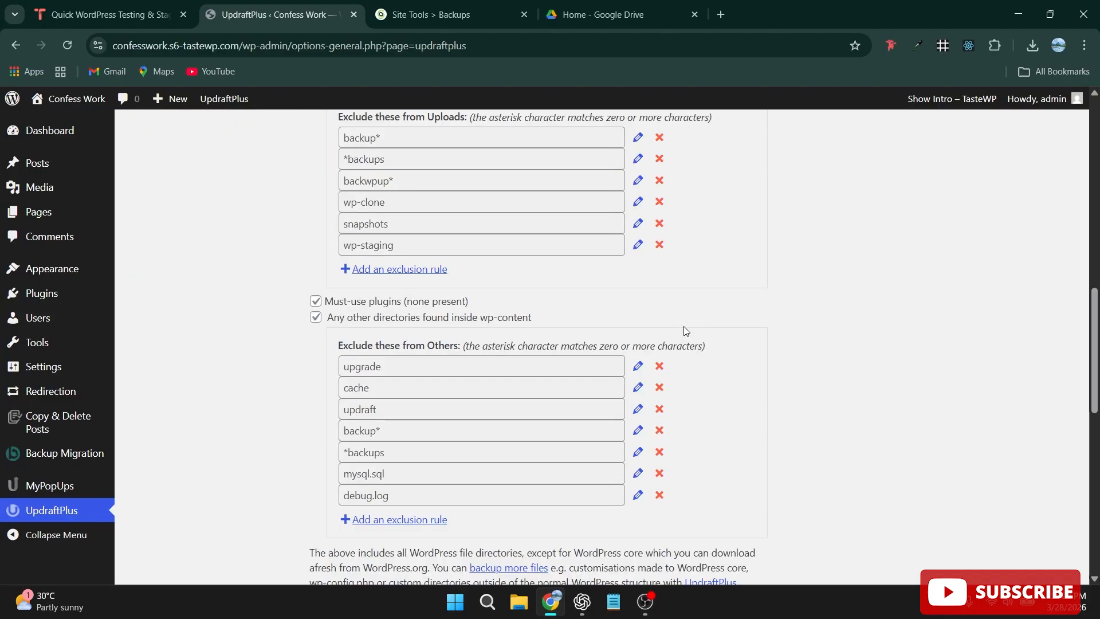
pyautogui.scroll(8, 587, 325)
pyautogui.scroll(15, 587, 323)
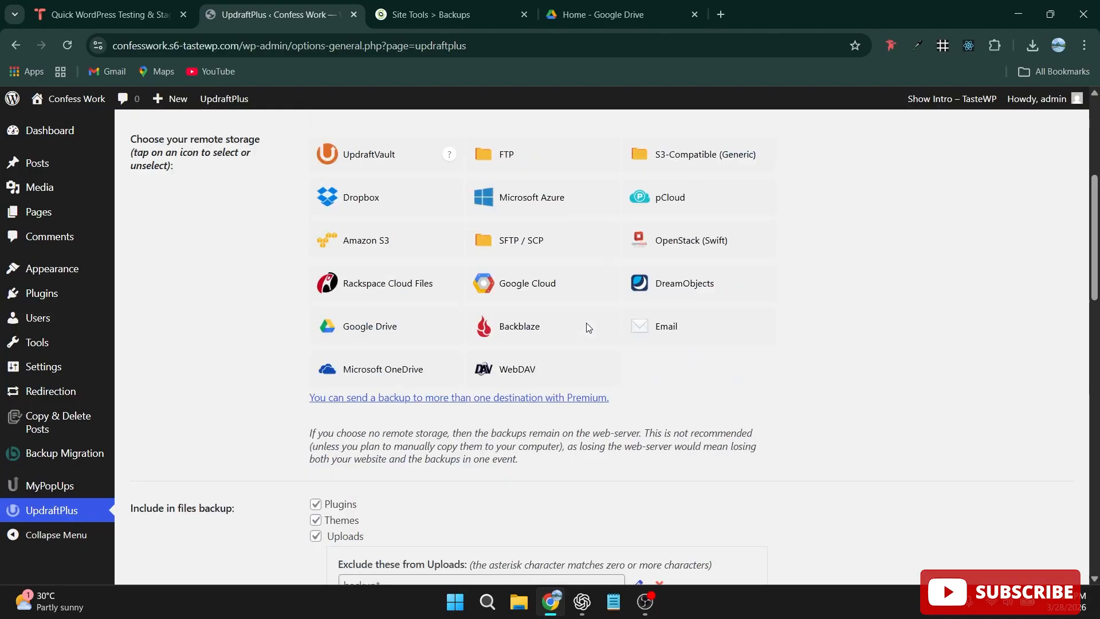
pyautogui.scroll(-6, 339, 246)
pyautogui.scroll(1, 359, 200)
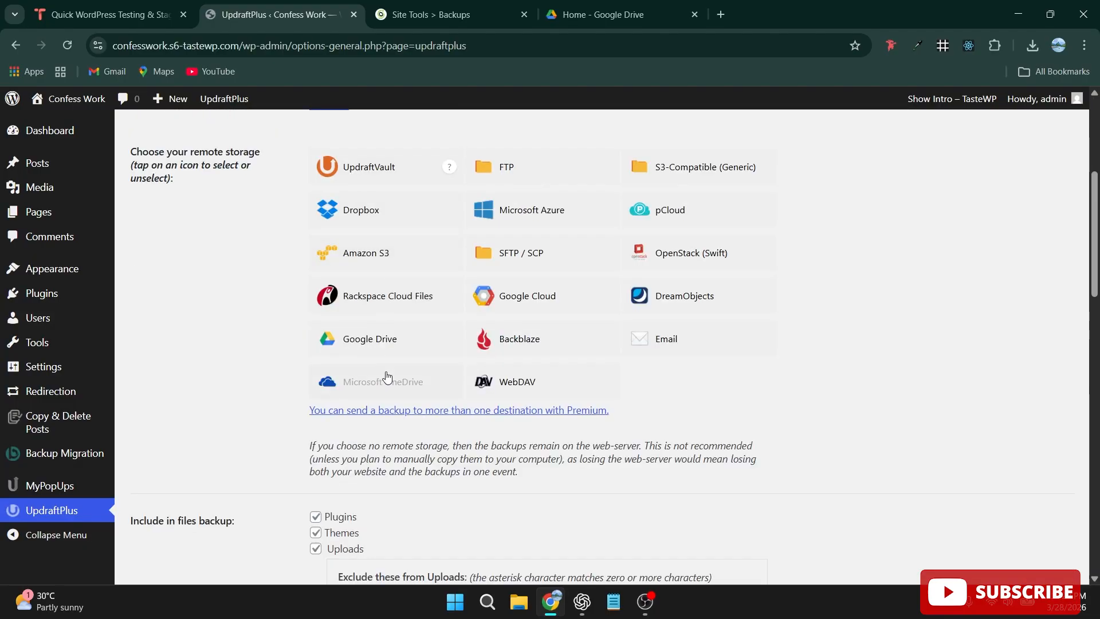
pyautogui.click(379, 338)
pyautogui.scroll(-3, 585, 303)
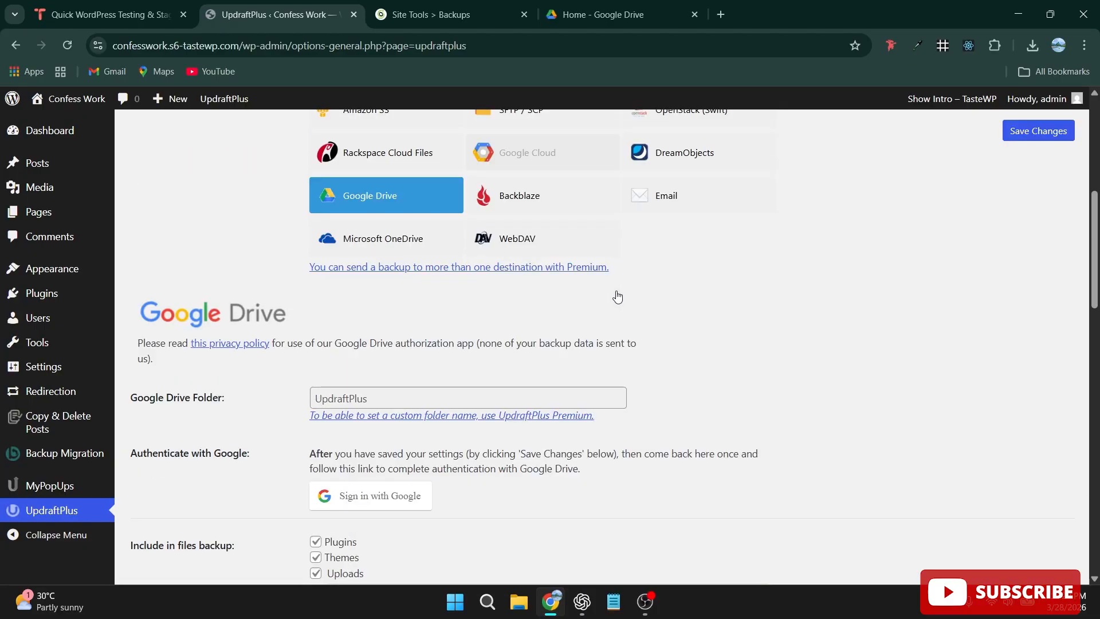
pyautogui.scroll(-5, 617, 295)
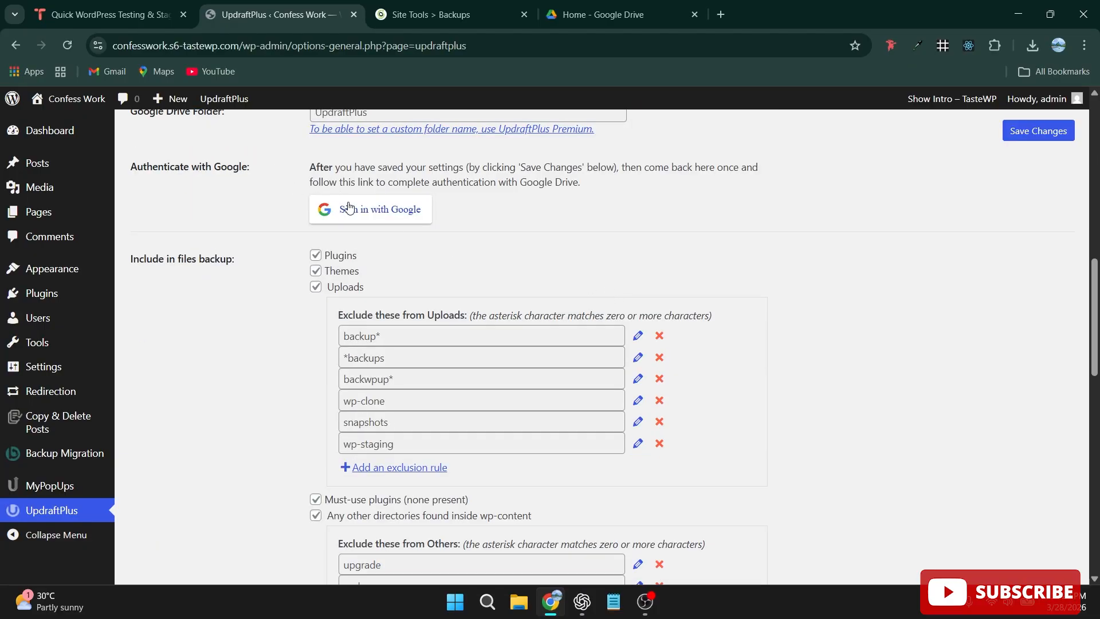
pyautogui.scroll(-14, 543, 249)
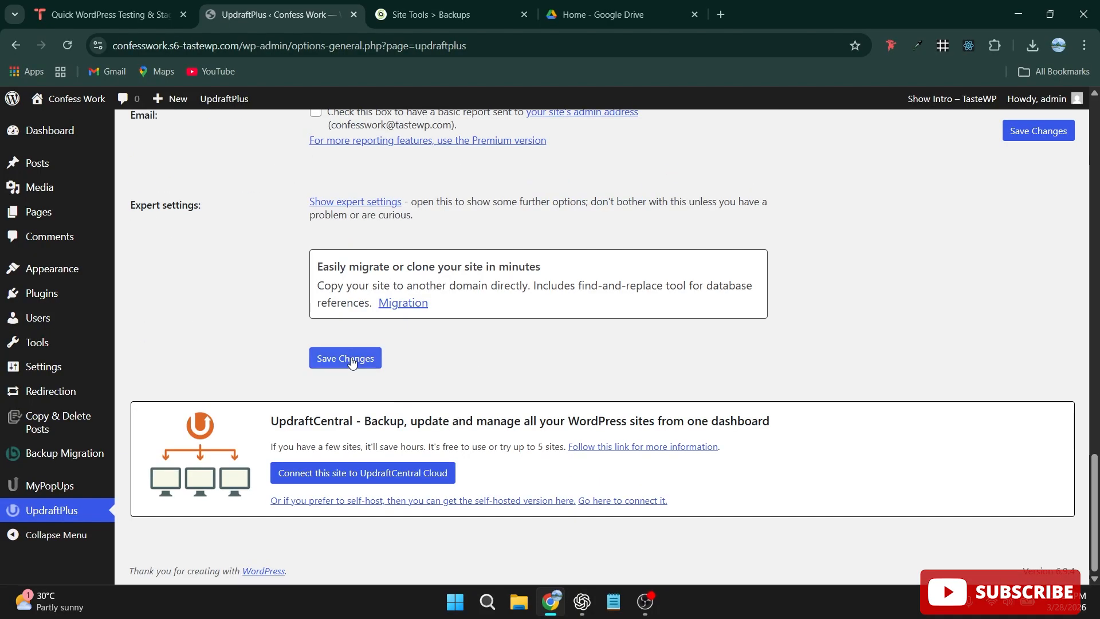
pyautogui.click(346, 359)
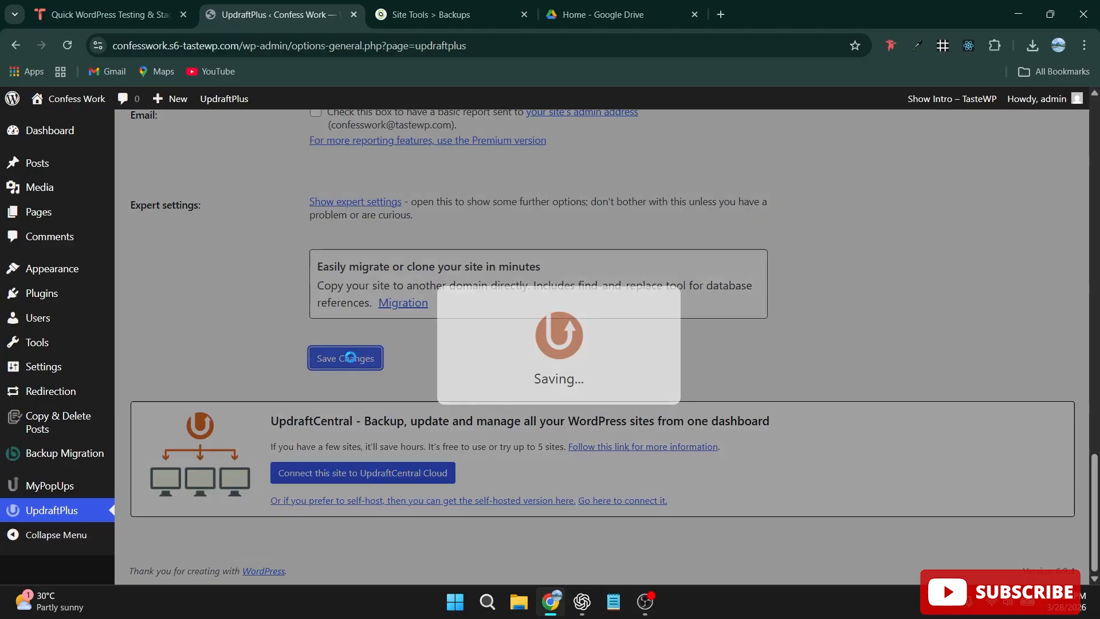
# Authorize UpdraftPlus to access Google Drive with the agency Google account and complete the setup.
pyautogui.scroll(-1, 498, 353)
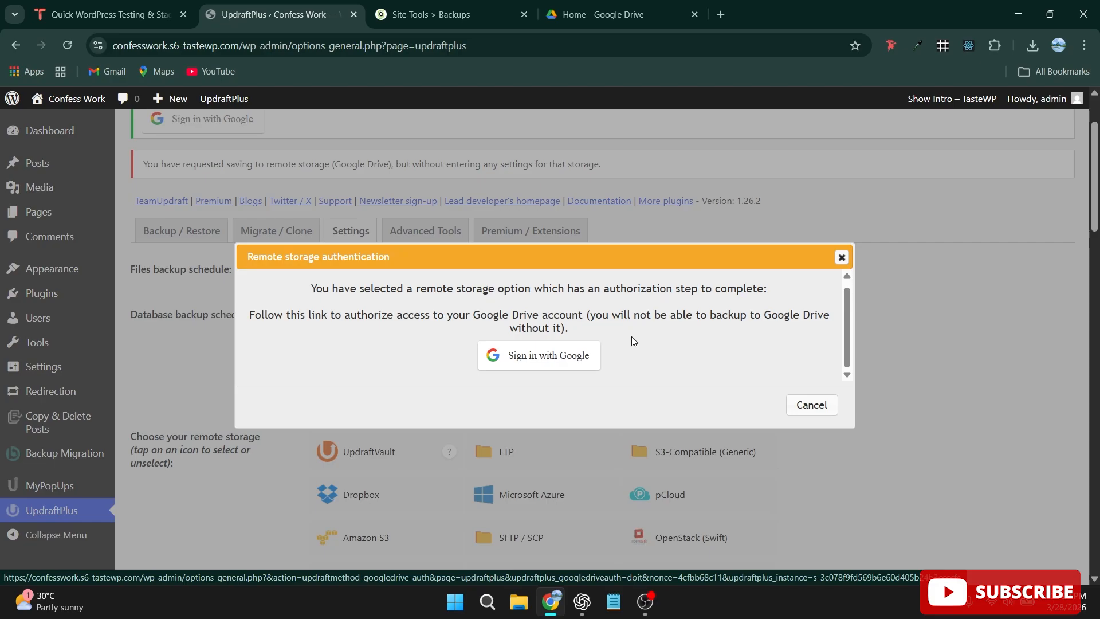
pyautogui.click(547, 355)
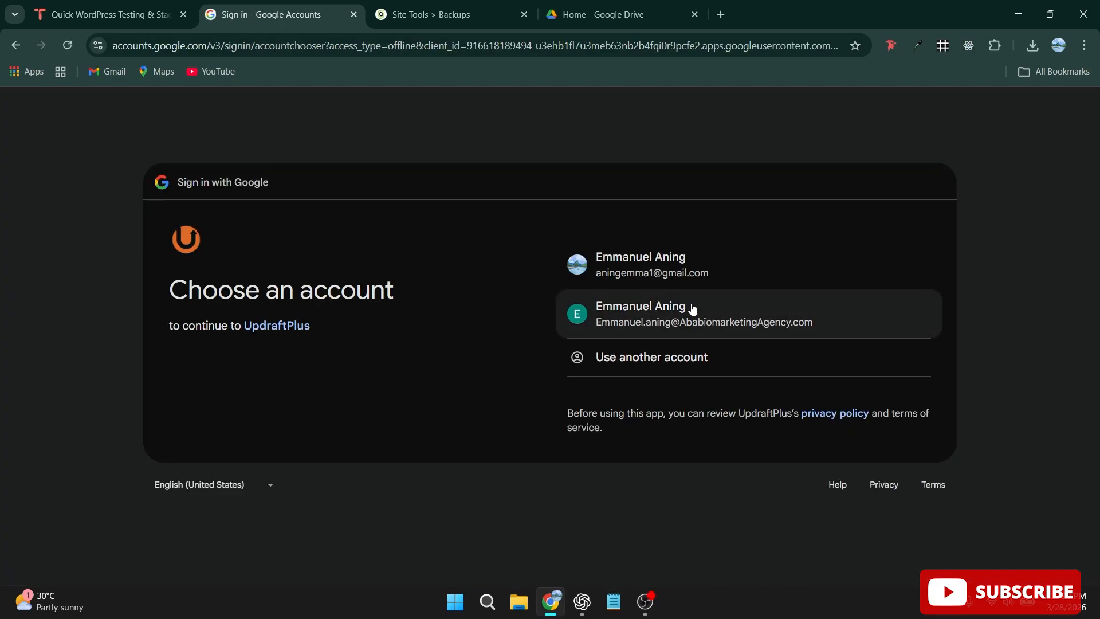
pyautogui.click(690, 307)
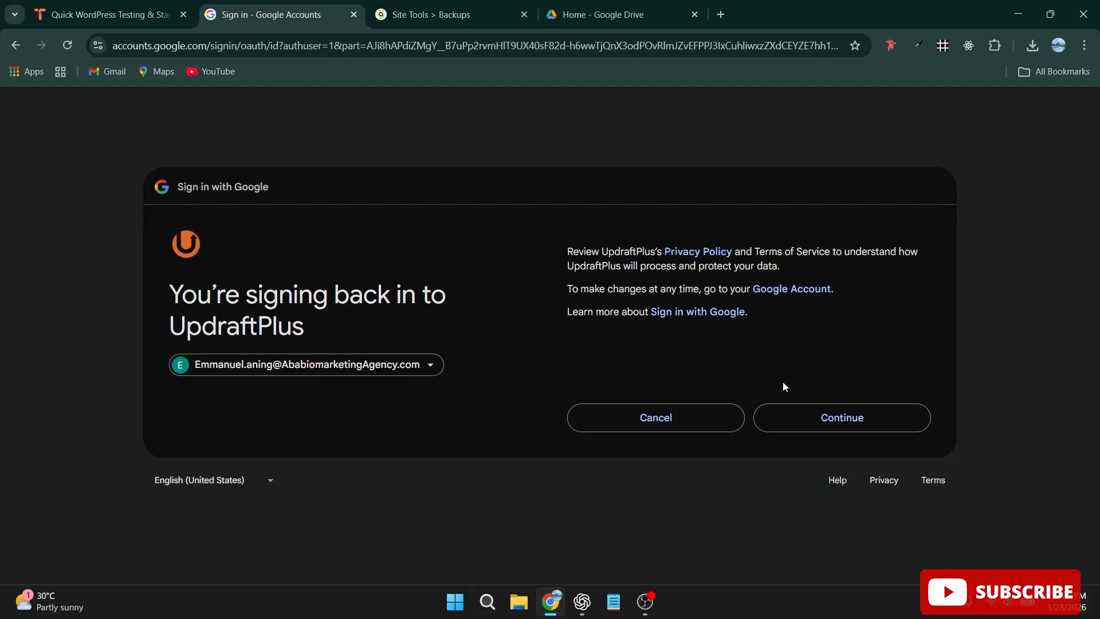
pyautogui.click(840, 416)
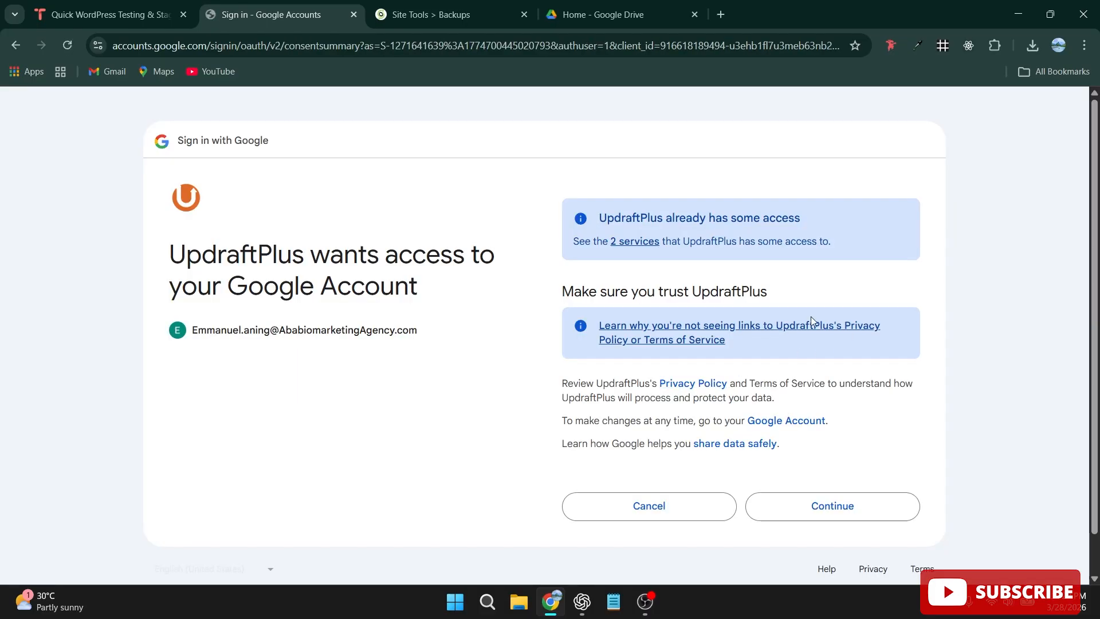
pyautogui.scroll(-1, 811, 487)
pyautogui.click(818, 474)
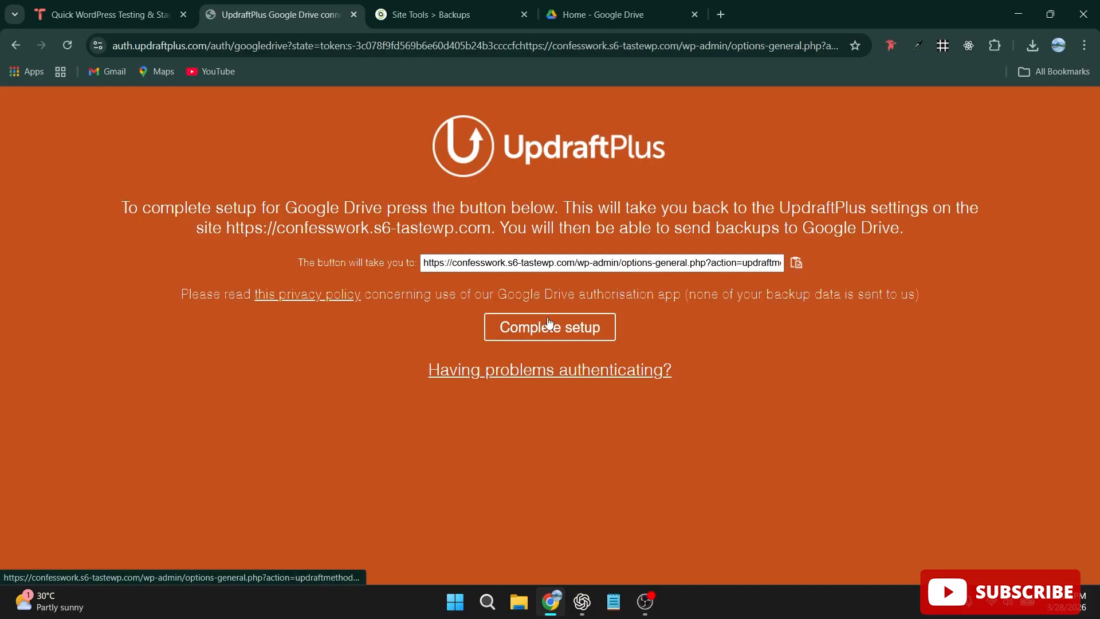
pyautogui.click(539, 334)
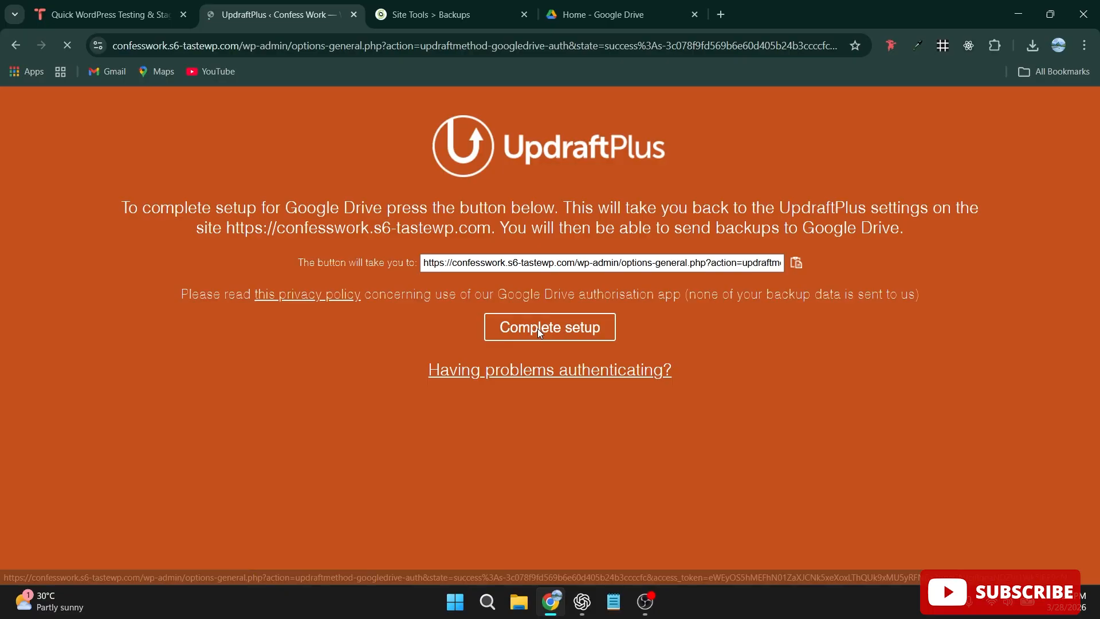
# Run a new backup of the database and files with sending to remote storage, and close the completion notice.
pyautogui.scroll(-2, 690, 299)
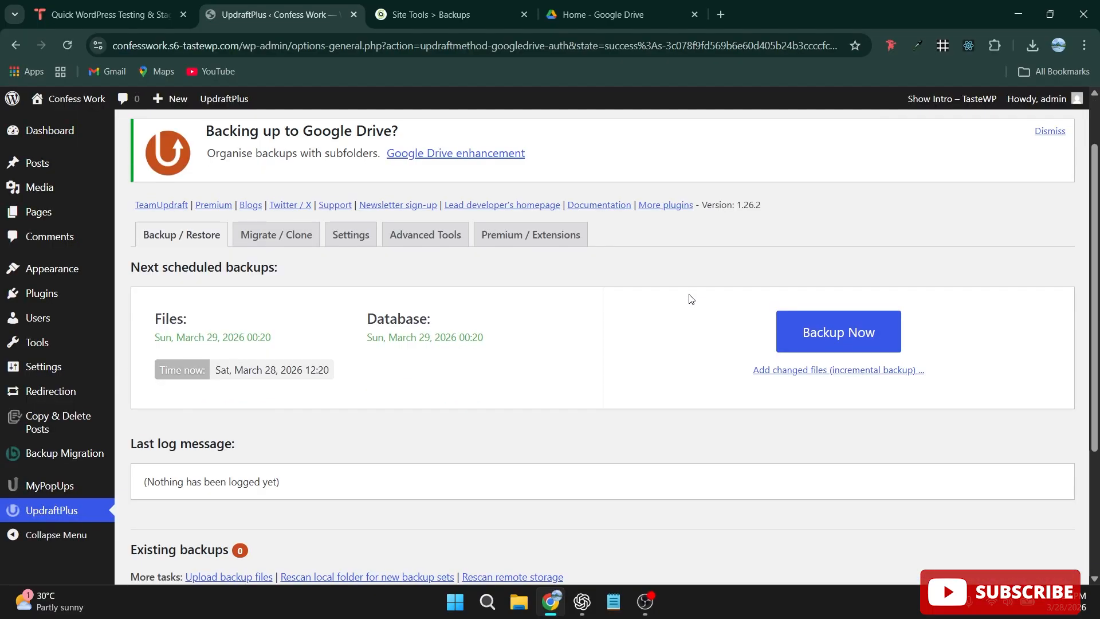
pyautogui.click(827, 262)
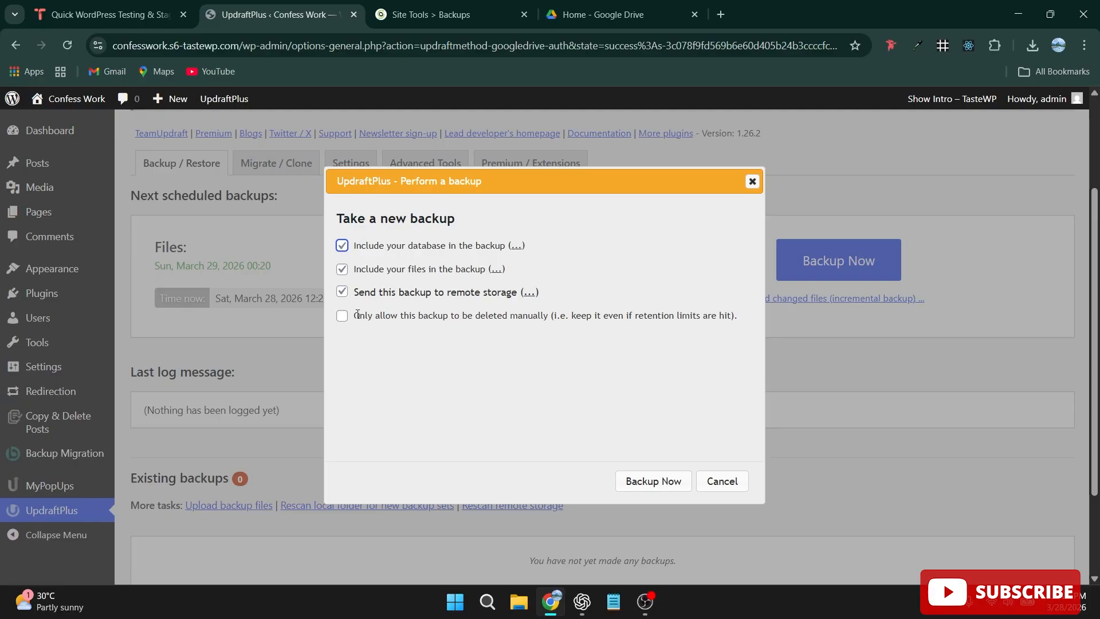
pyautogui.click(654, 481)
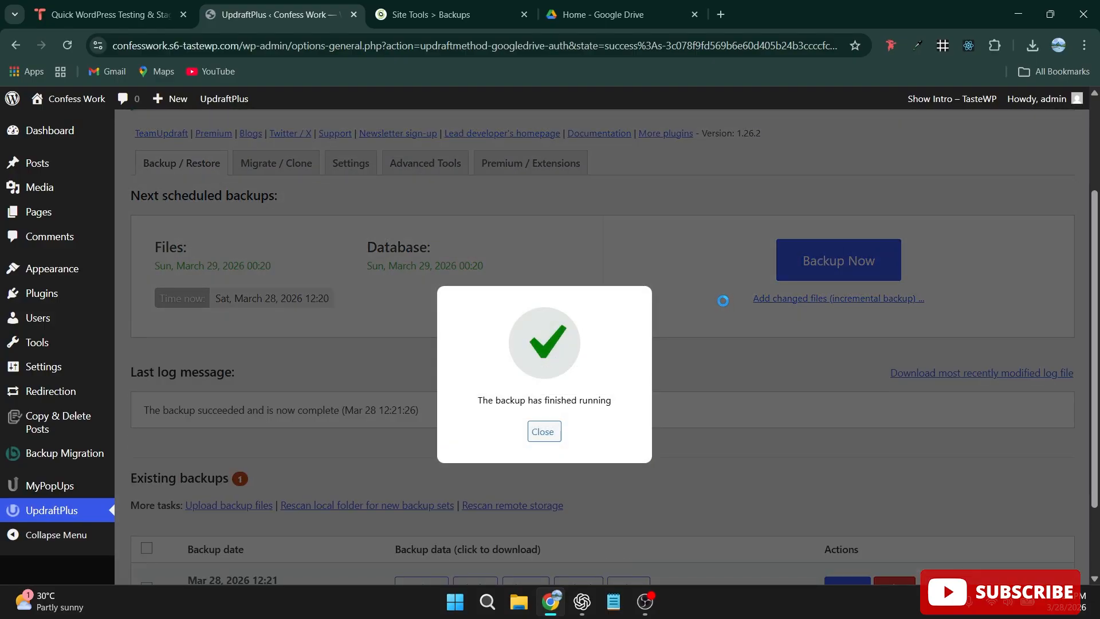
pyautogui.click(723, 301)
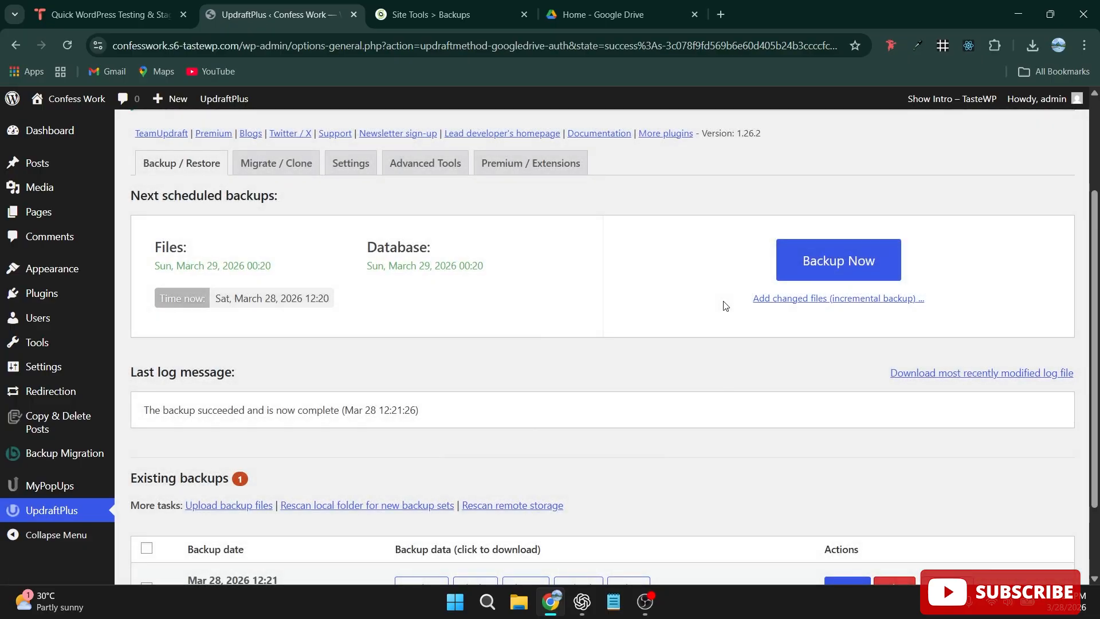
pyautogui.scroll(-2, 837, 255)
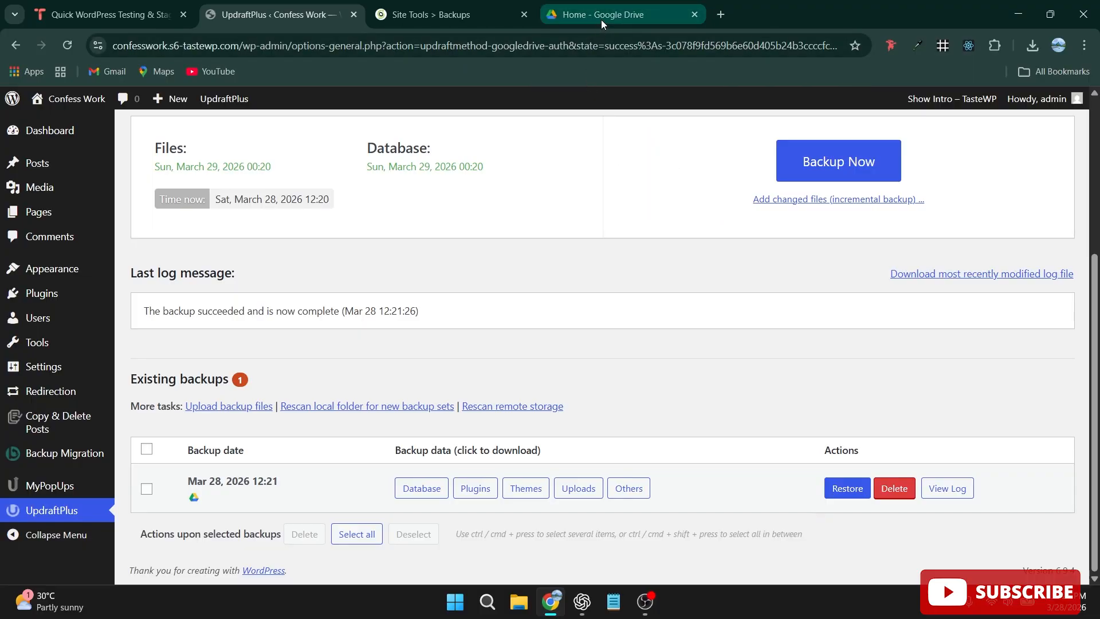
# Switch to Google Drive, reload the home page, and view the available actions for the first suggested backup file.
pyautogui.click(601, 20)
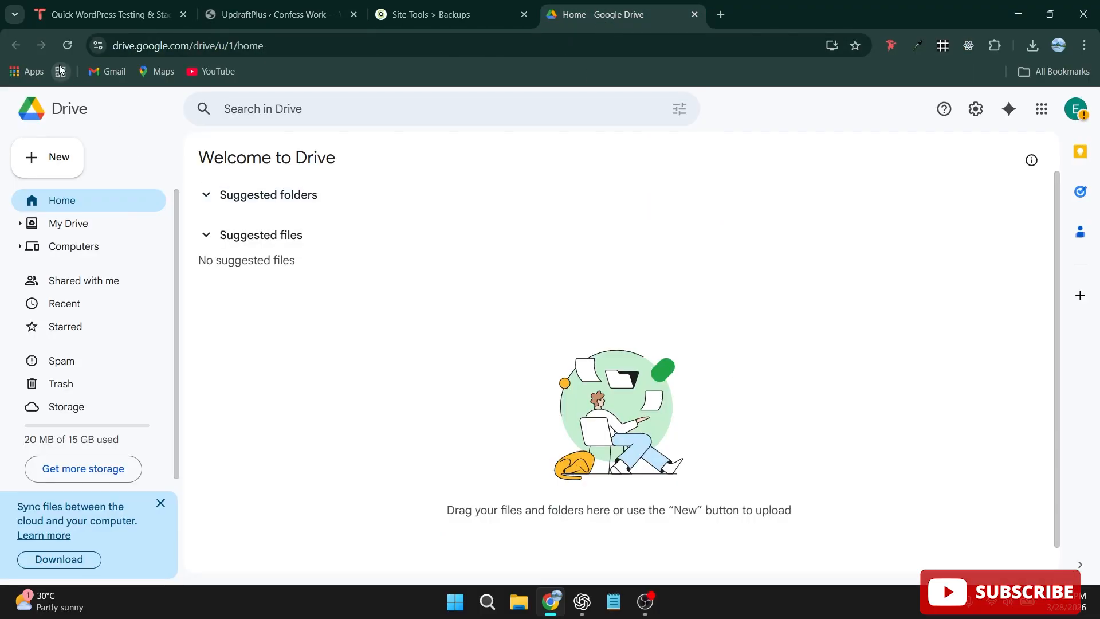
pyautogui.click(64, 46)
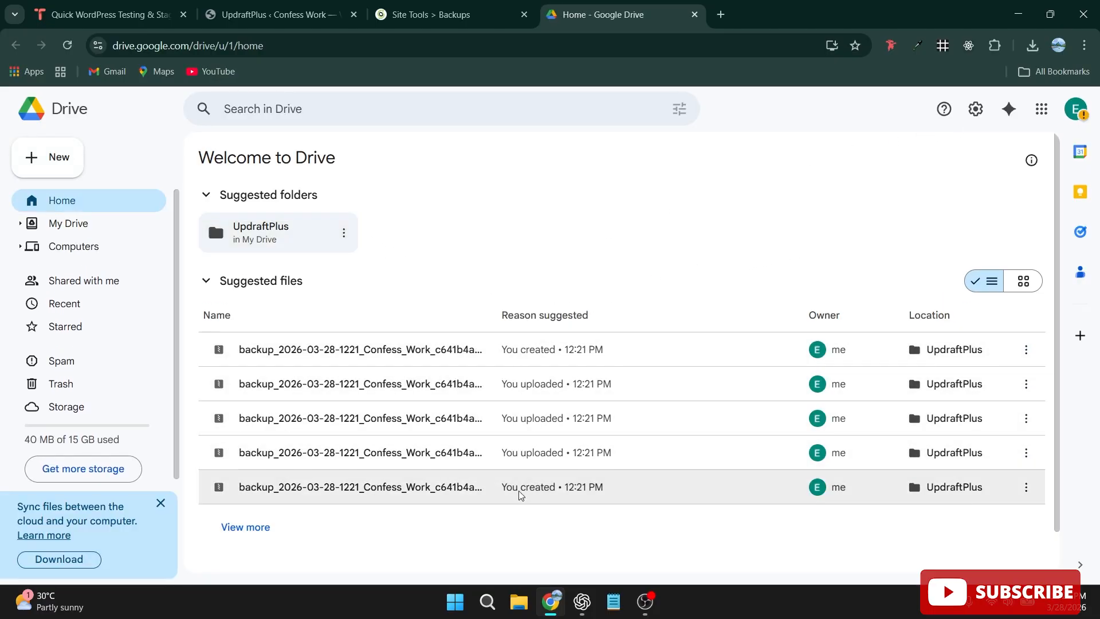
pyautogui.click(1026, 350)
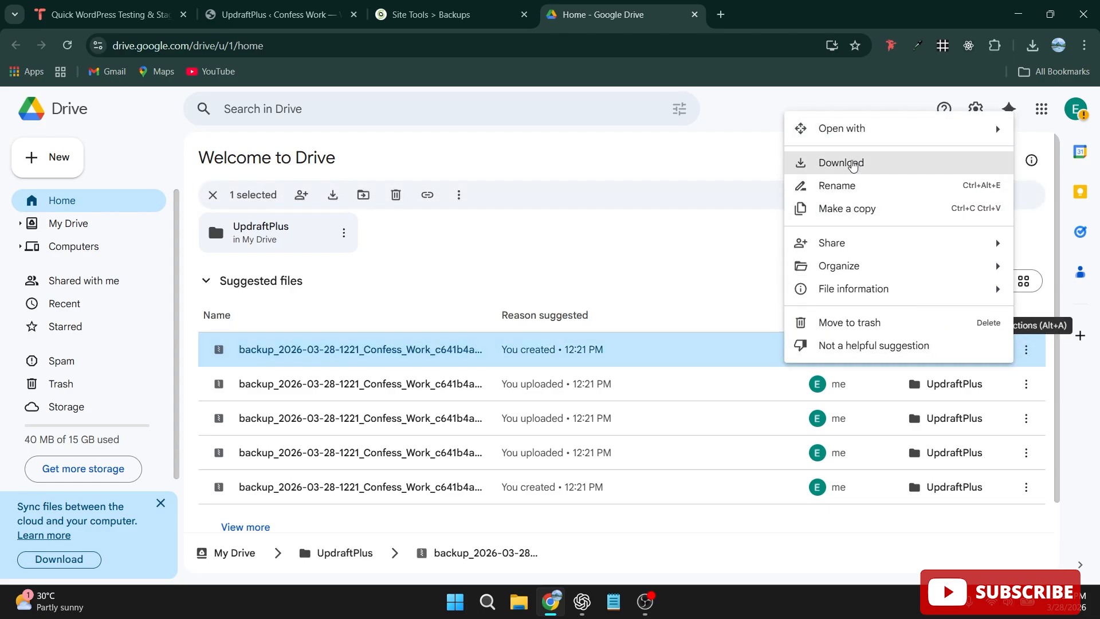
pyautogui.moveTo(798, 137)
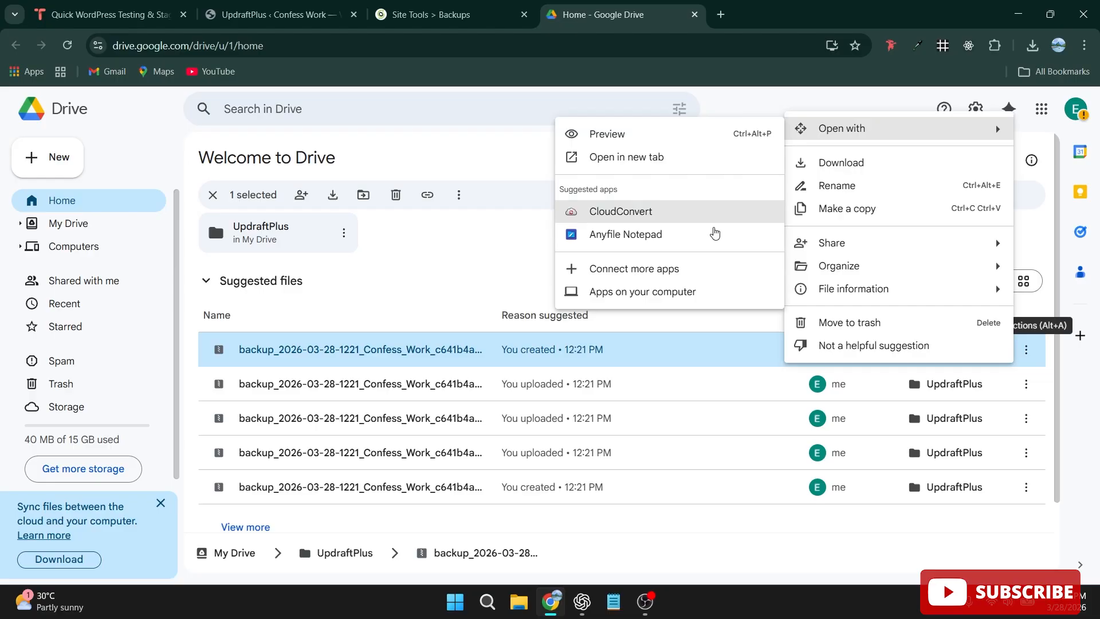
# Return to UpdraftPlus and start restoring the Mar 28, 2026 12:21 backup, selecting the Plugins, Themes, Uploads, Others and Database components.
pyautogui.click(295, 12)
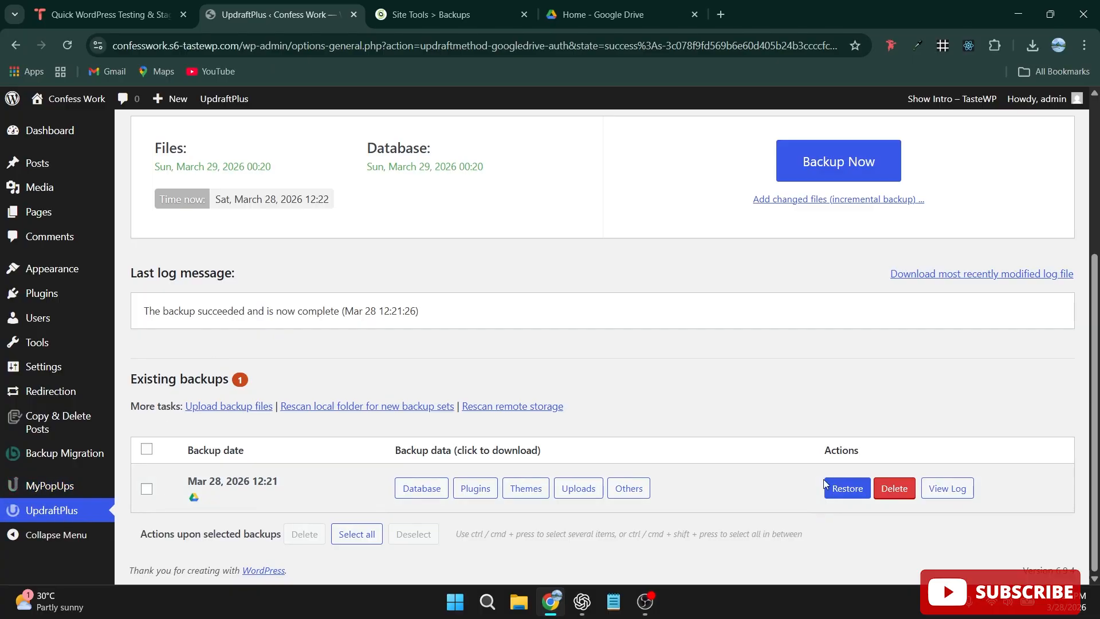
pyautogui.click(848, 489)
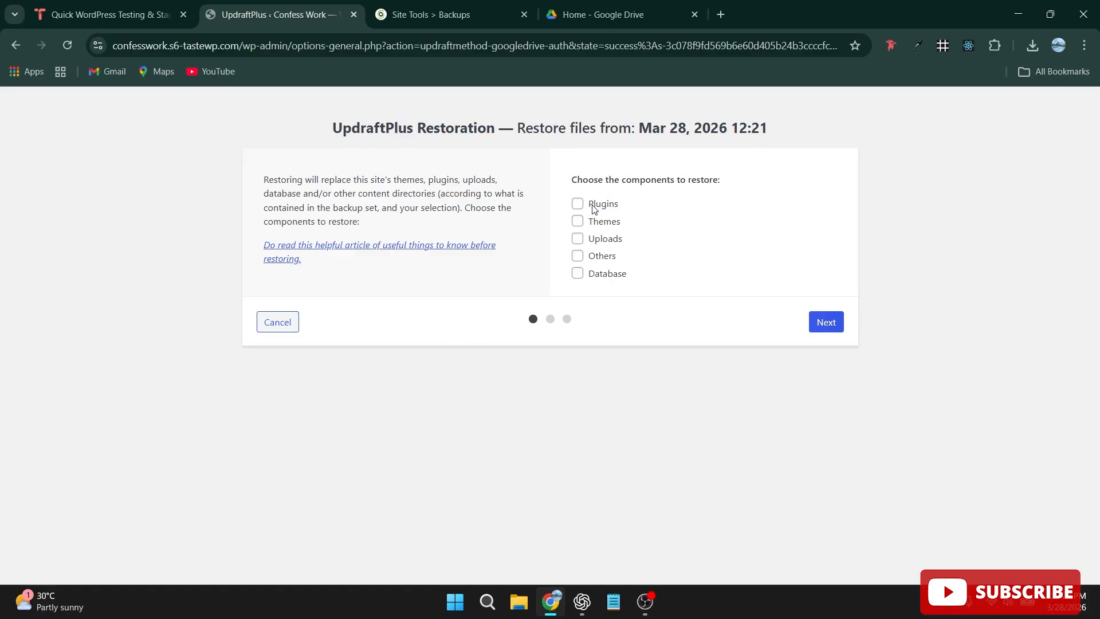
pyautogui.click(578, 204)
pyautogui.click(578, 222)
pyautogui.click(577, 239)
pyautogui.click(577, 257)
pyautogui.click(577, 278)
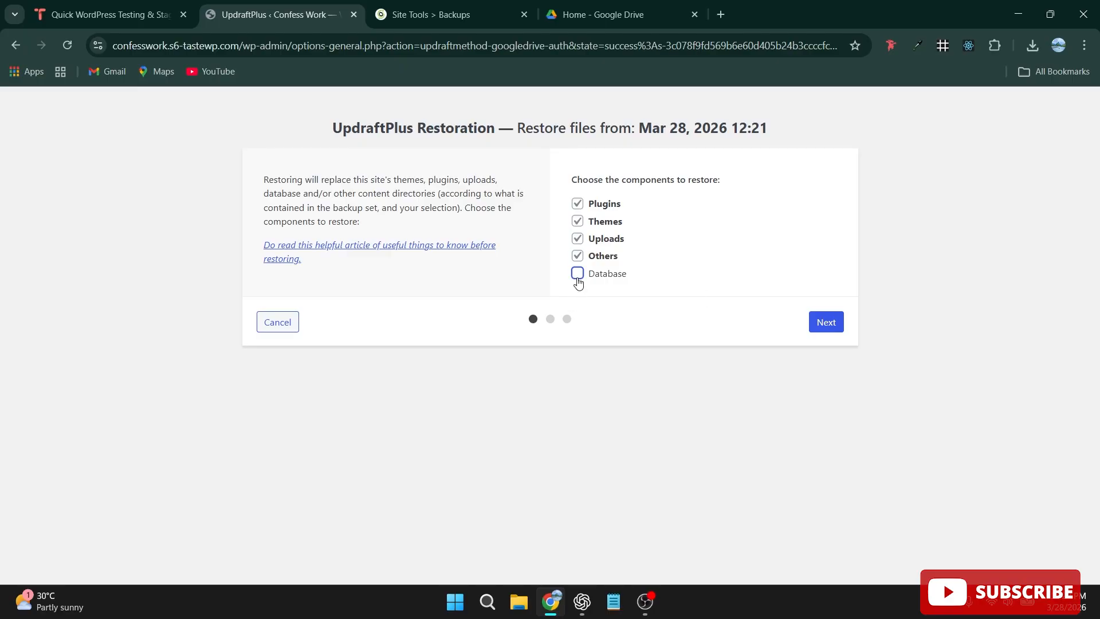
# Run the restoration of the selected components through to the end and return to the UpdraftPlus configuration.
pyautogui.click(826, 322)
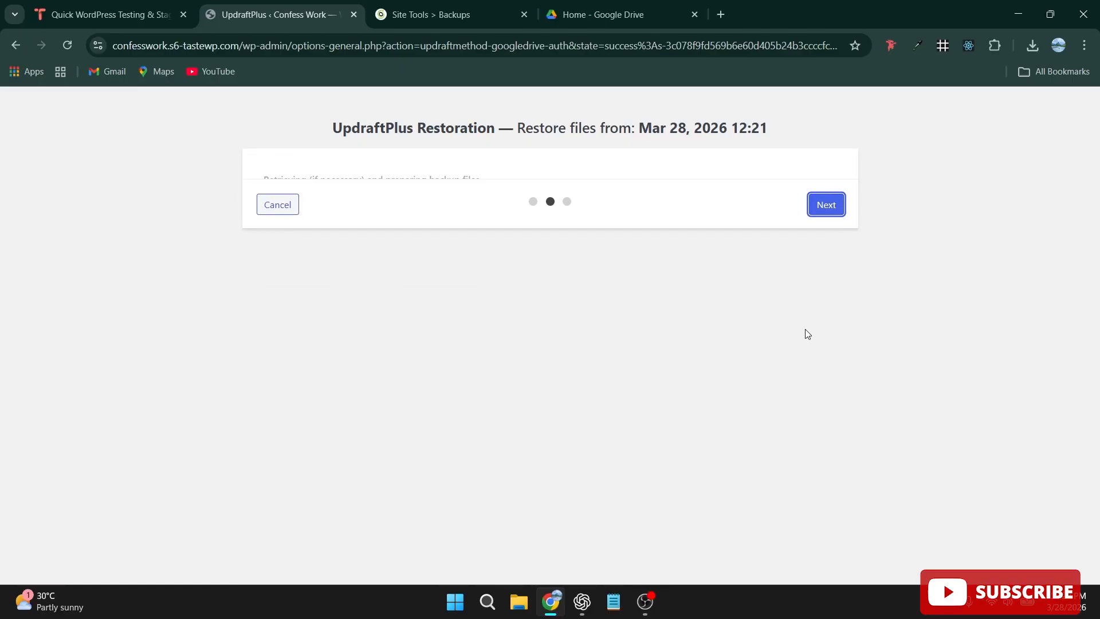
pyautogui.scroll(-1, 474, 256)
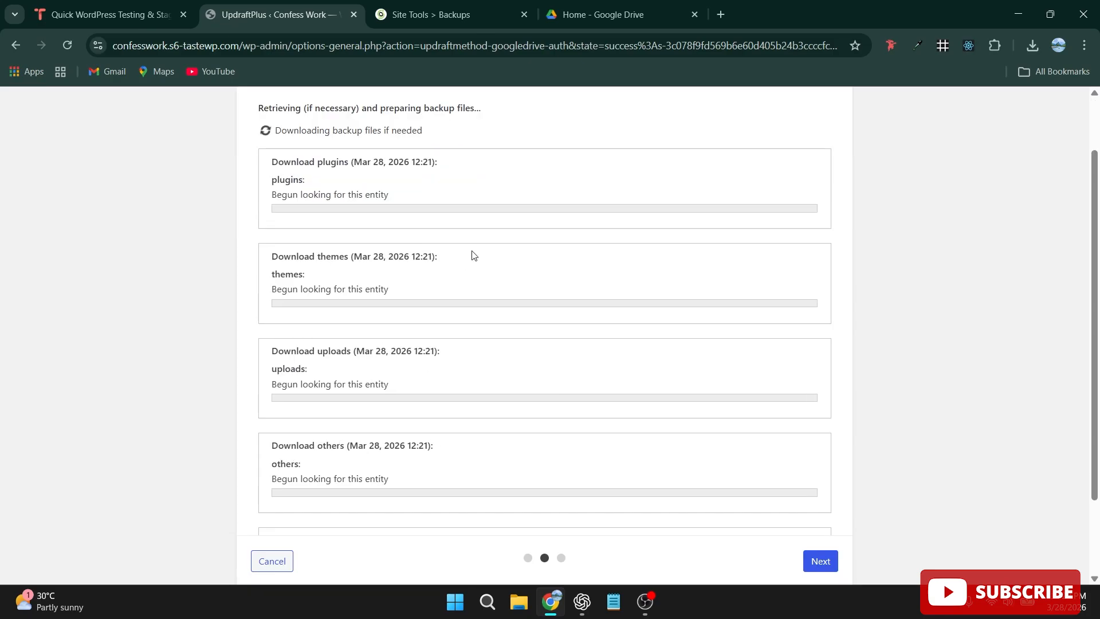
pyautogui.scroll(-2, 450, 401)
pyautogui.scroll(3, 446, 459)
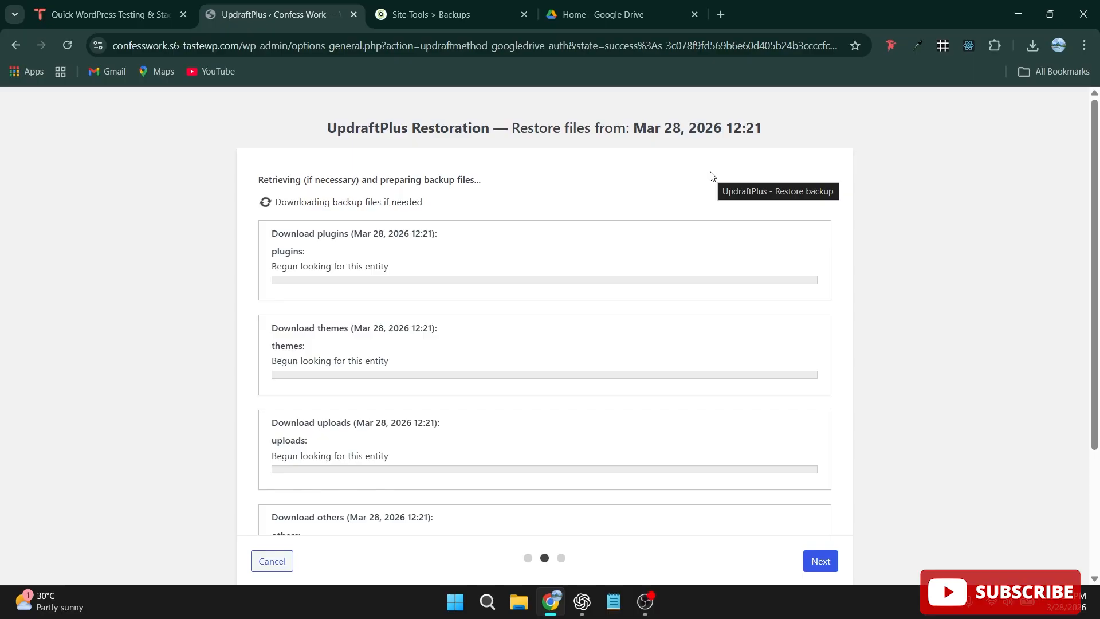
pyautogui.moveTo(628, 128); pyautogui.dragTo(786, 135)
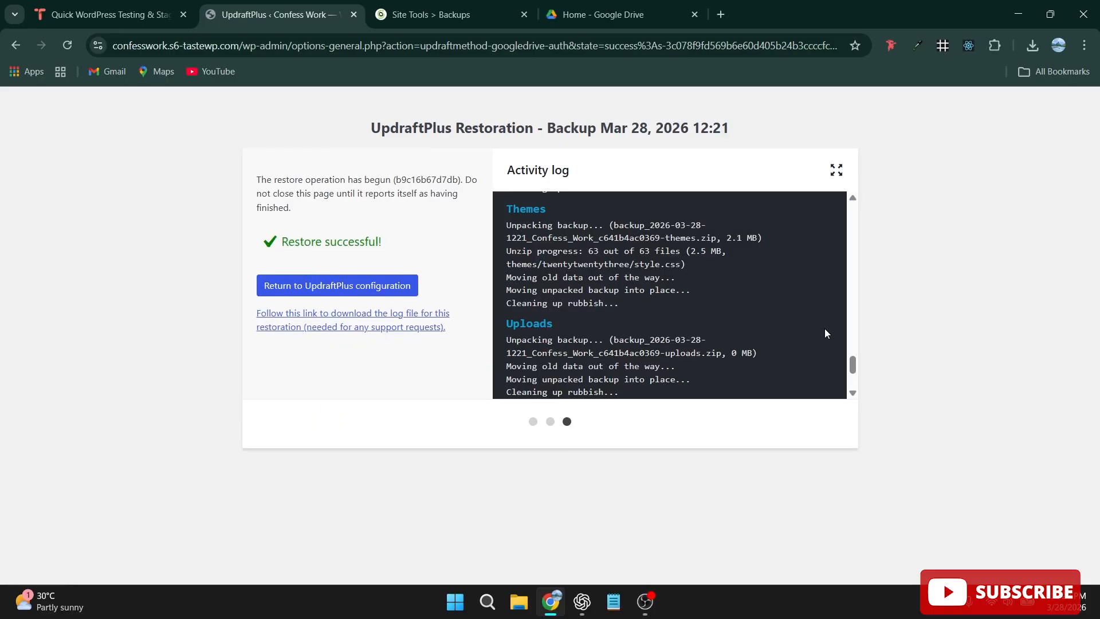
pyautogui.scroll(-2, 825, 333)
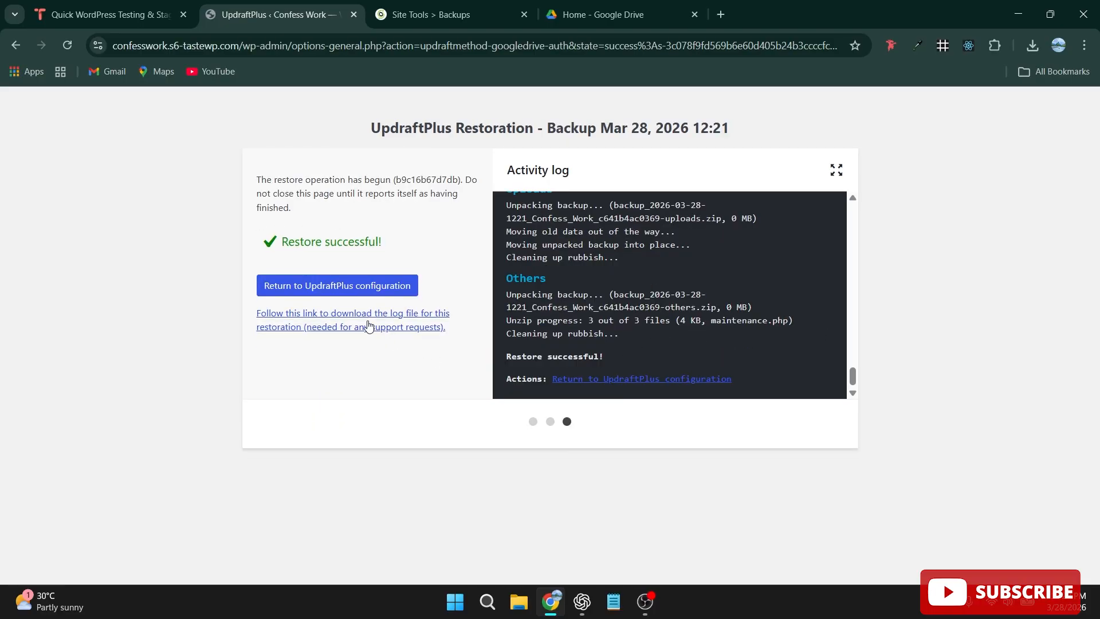
pyautogui.click(312, 290)
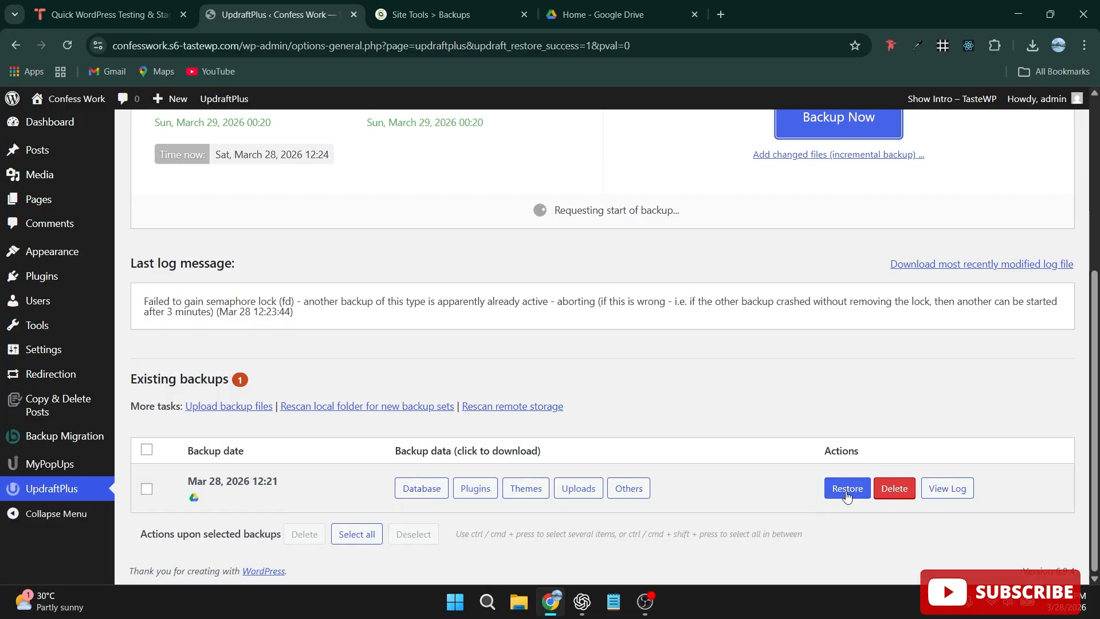
# Fetch the Database, Plugins, Themes, Uploads and Others data of the Mar 28, 2026 12:21 backup for downloading.
pyautogui.click(408, 488)
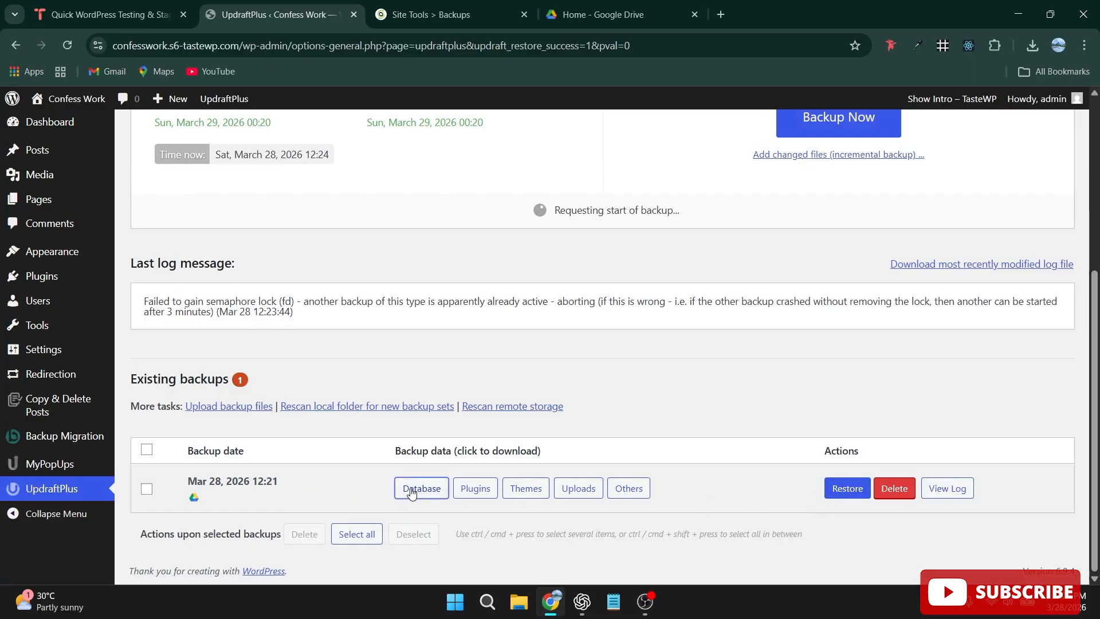
pyautogui.scroll(-1, 510, 441)
pyautogui.scroll(-1, 510, 441)
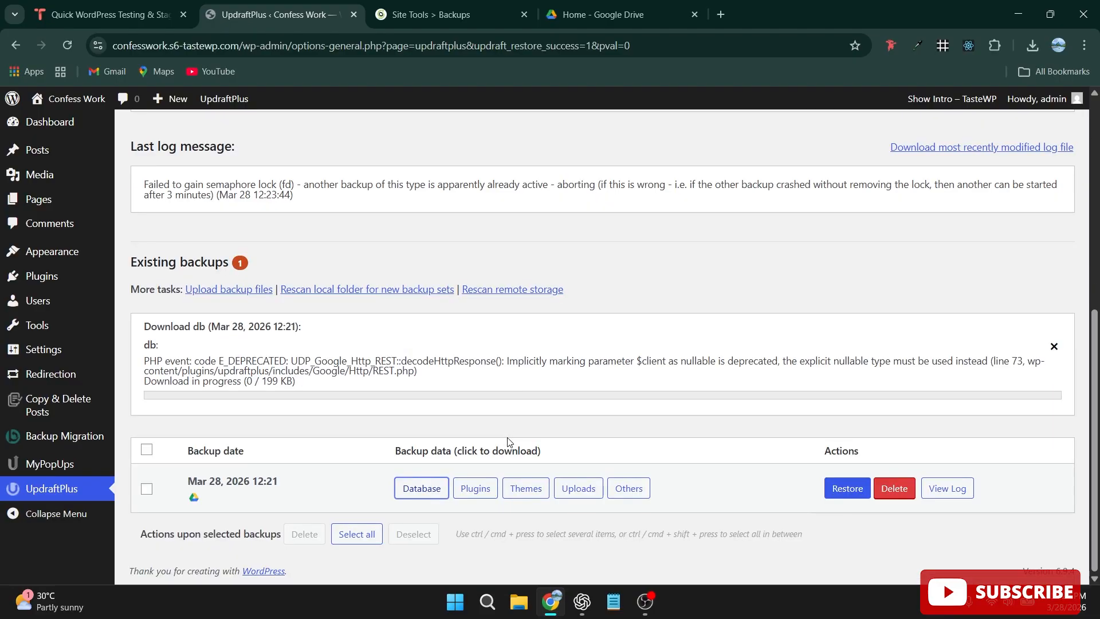
pyautogui.click(475, 488)
pyautogui.scroll(-2, 571, 484)
pyautogui.click(526, 488)
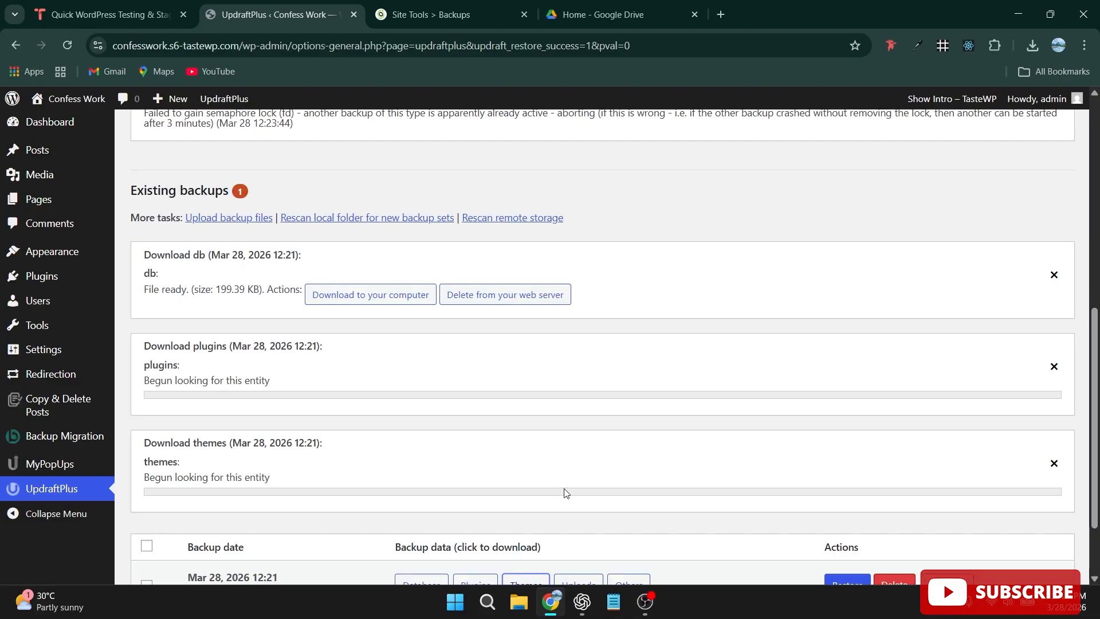
pyautogui.scroll(-2, 647, 452)
pyautogui.click(579, 490)
pyautogui.scroll(-2, 633, 447)
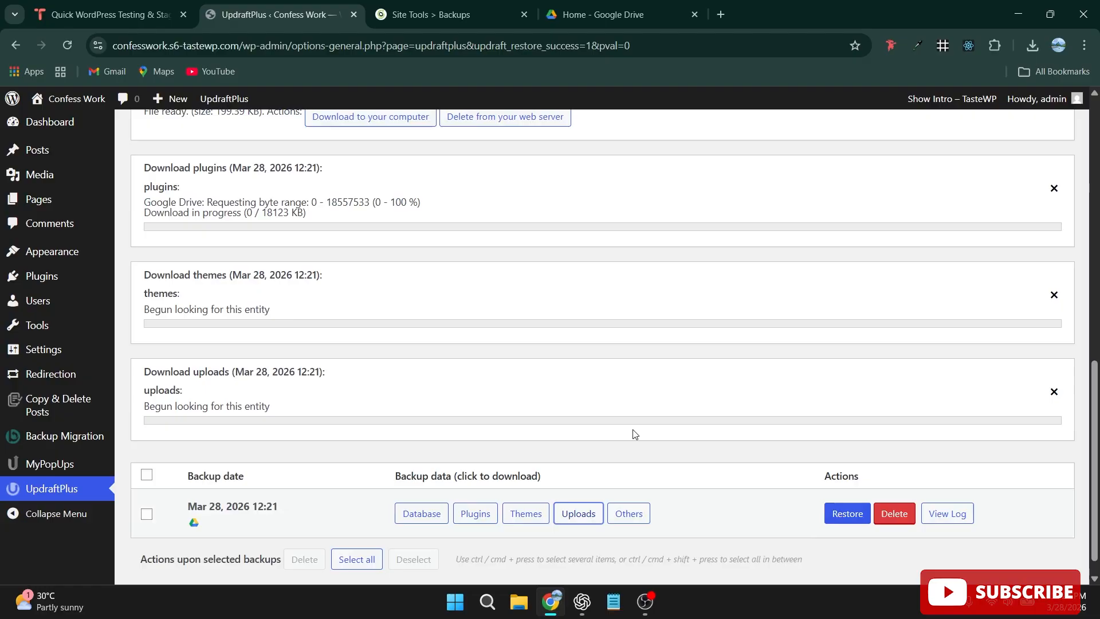
pyautogui.click(629, 496)
# Download the database, themes, uploads and others backup files to the computer and check the browser's downloads.
pyautogui.scroll(4, 486, 388)
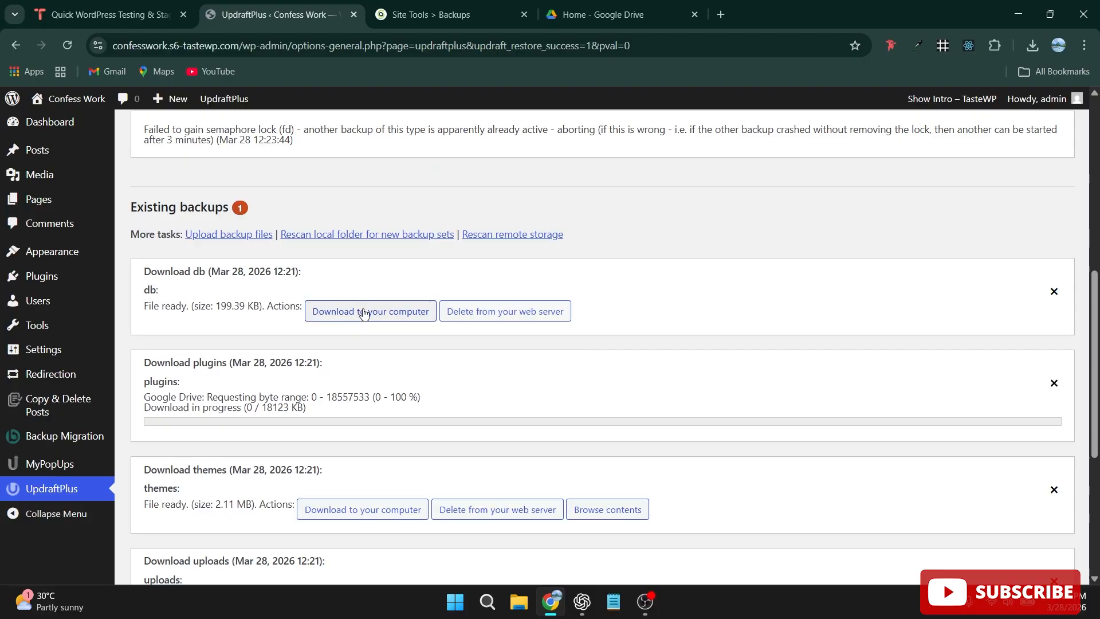
pyautogui.scroll(-4, 358, 309)
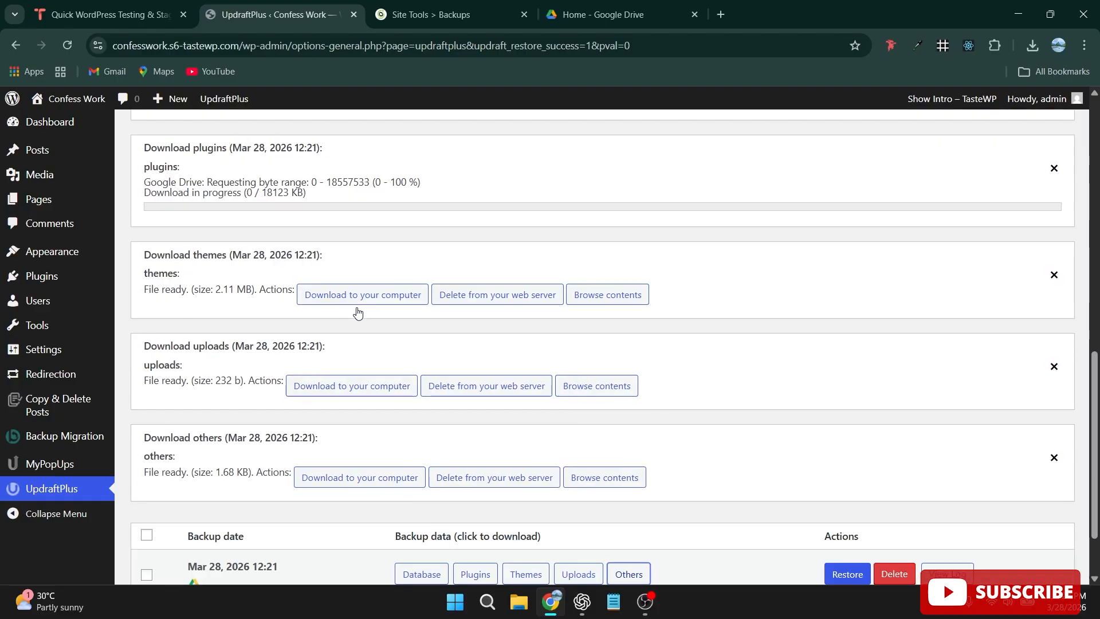
pyautogui.scroll(4, 357, 310)
pyautogui.click(356, 313)
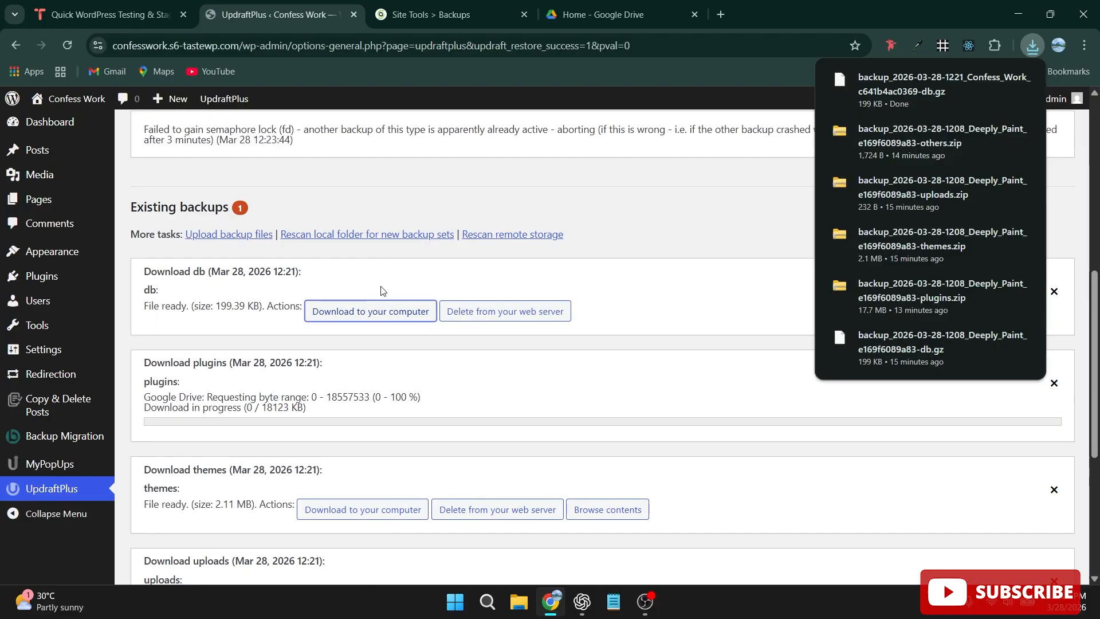
pyautogui.scroll(-1, 479, 348)
pyautogui.scroll(-1, 479, 349)
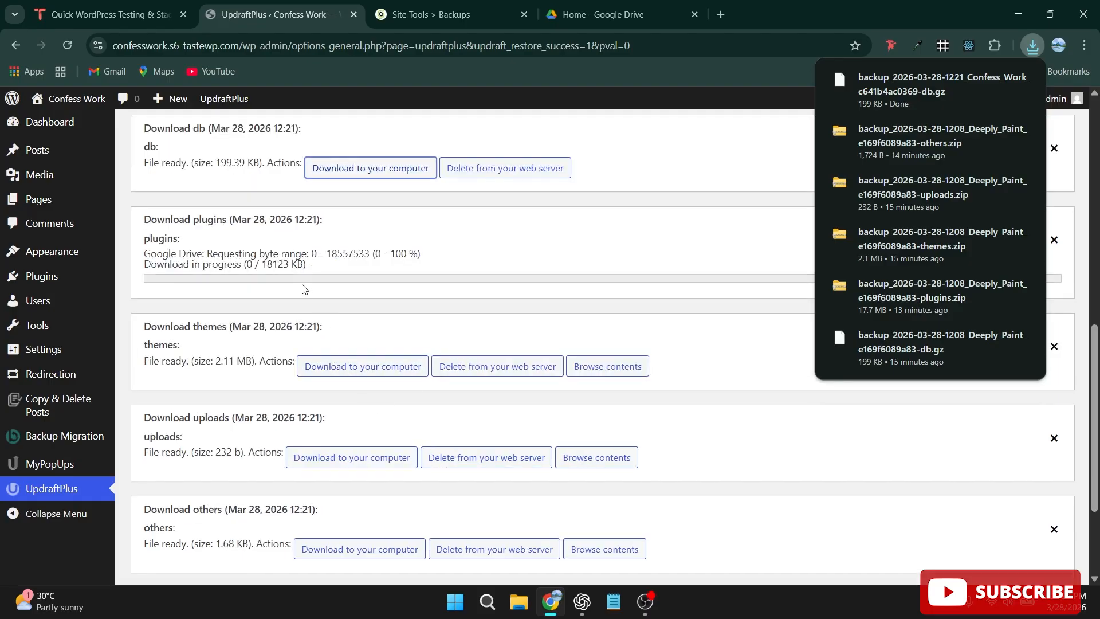
pyautogui.click(370, 367)
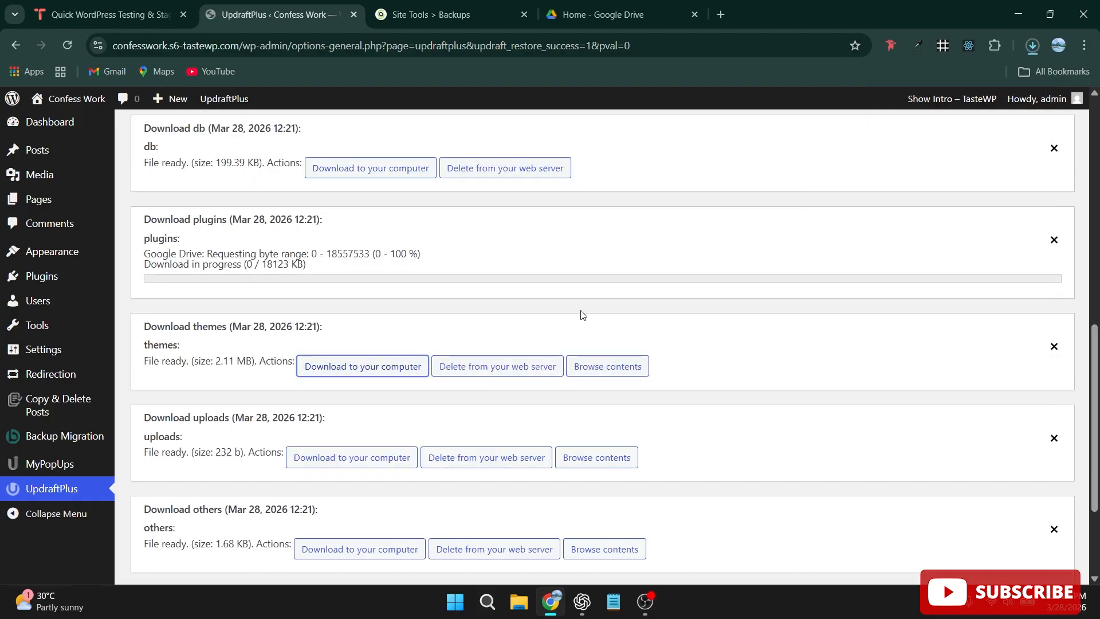
pyautogui.scroll(-1, 582, 315)
pyautogui.click(351, 390)
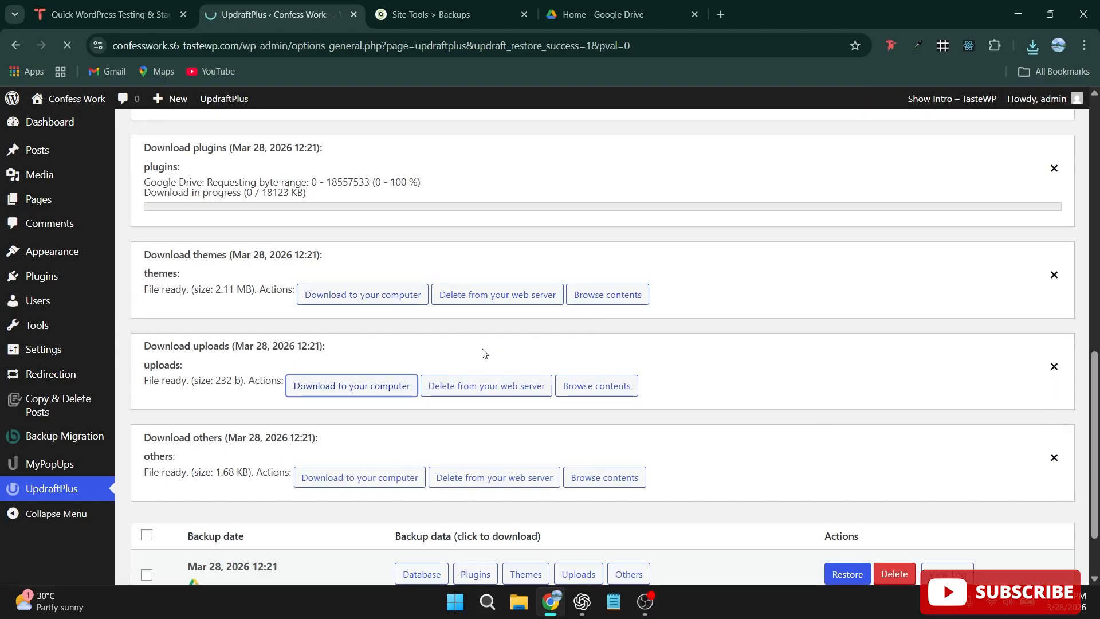
pyautogui.click(359, 483)
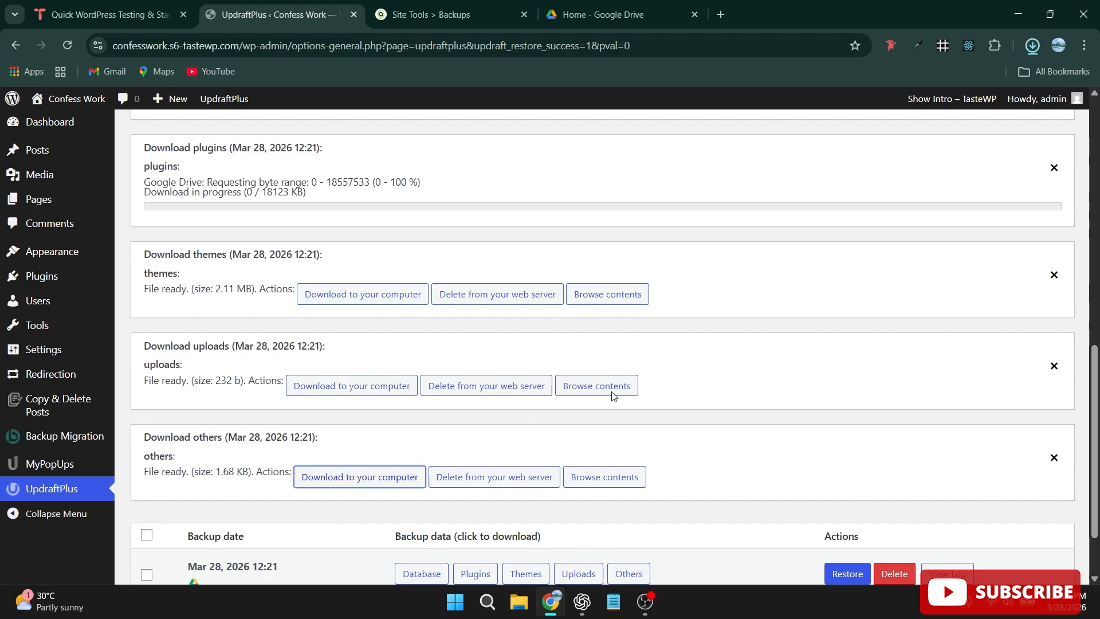
pyautogui.scroll(3, 802, 229)
pyautogui.click(1034, 47)
pyautogui.click(1036, 50)
pyautogui.scroll(5, 631, 315)
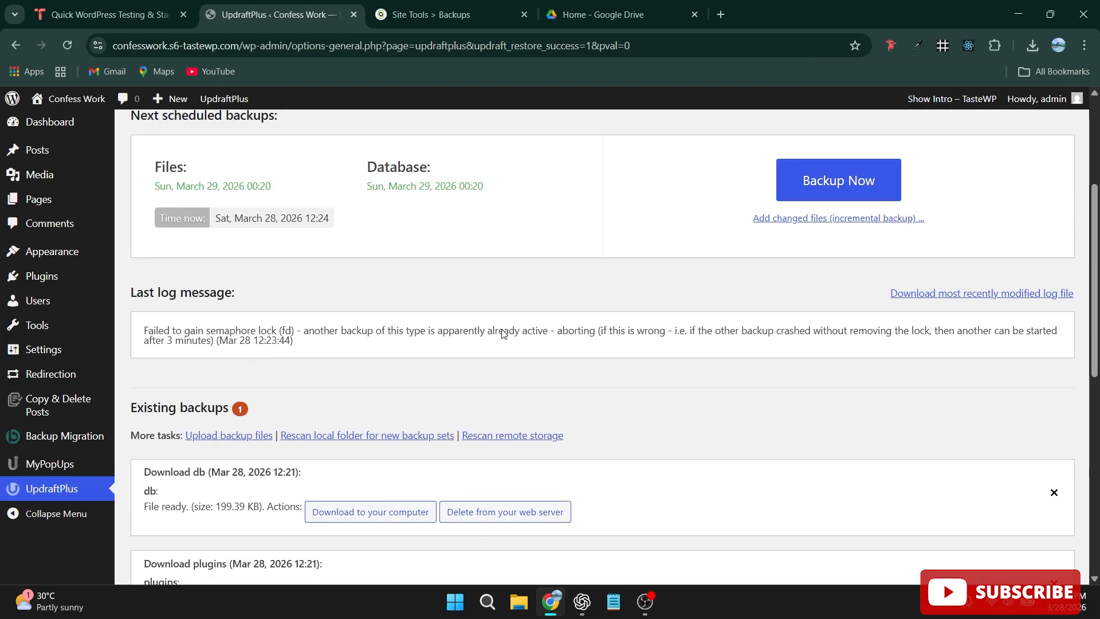
pyautogui.scroll(-7, 390, 452)
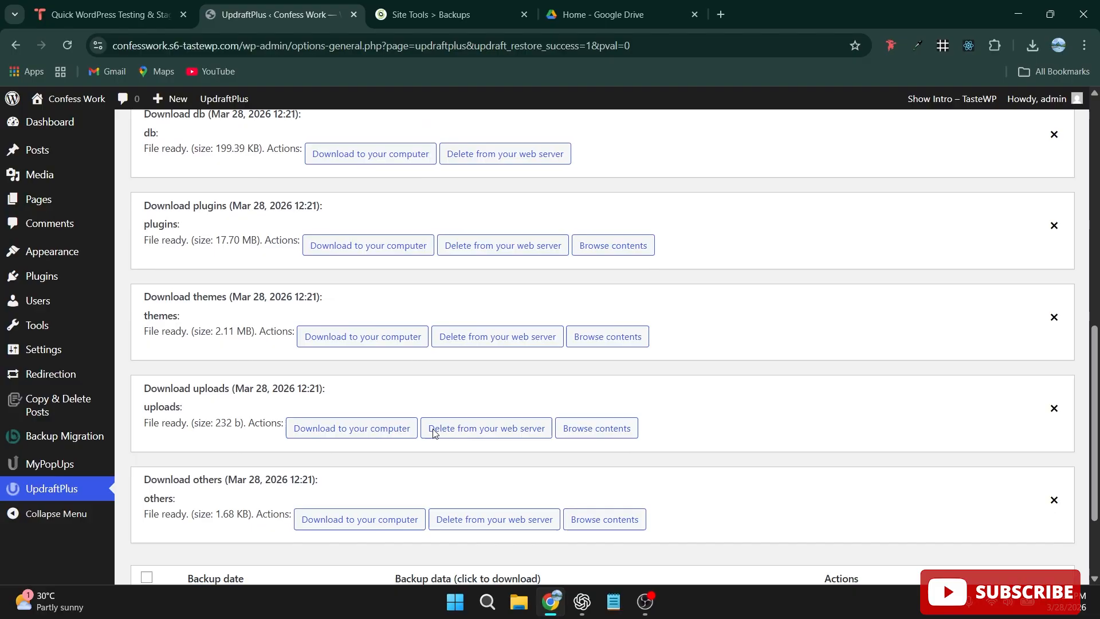
pyautogui.scroll(4, 433, 430)
pyautogui.scroll(1, 434, 434)
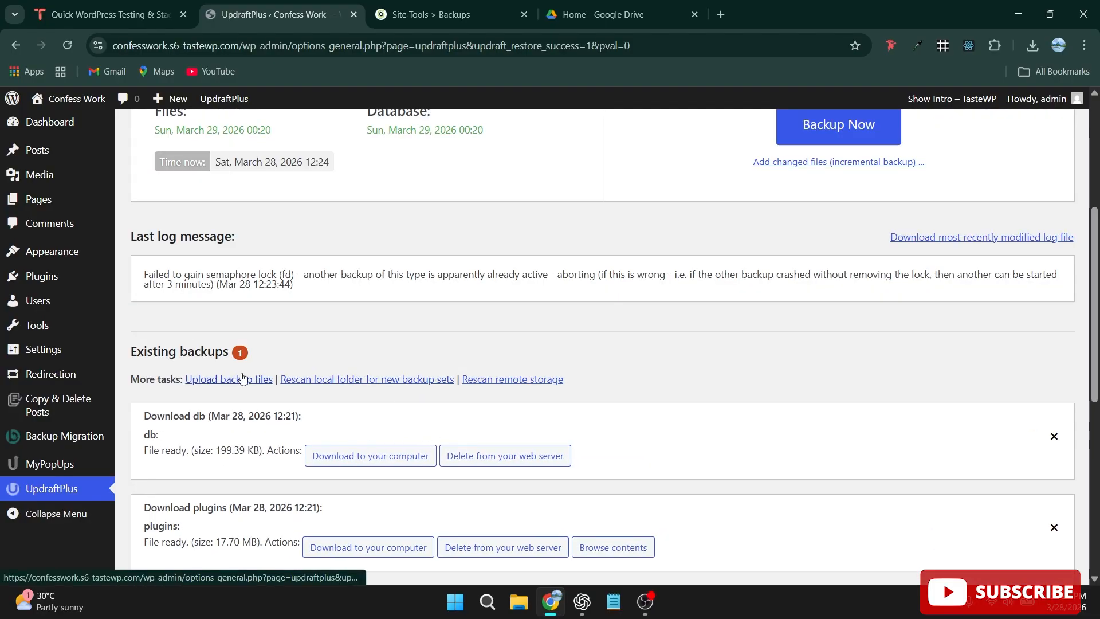
pyautogui.scroll(3, 493, 304)
pyautogui.scroll(-3, 493, 304)
pyautogui.scroll(2, 493, 305)
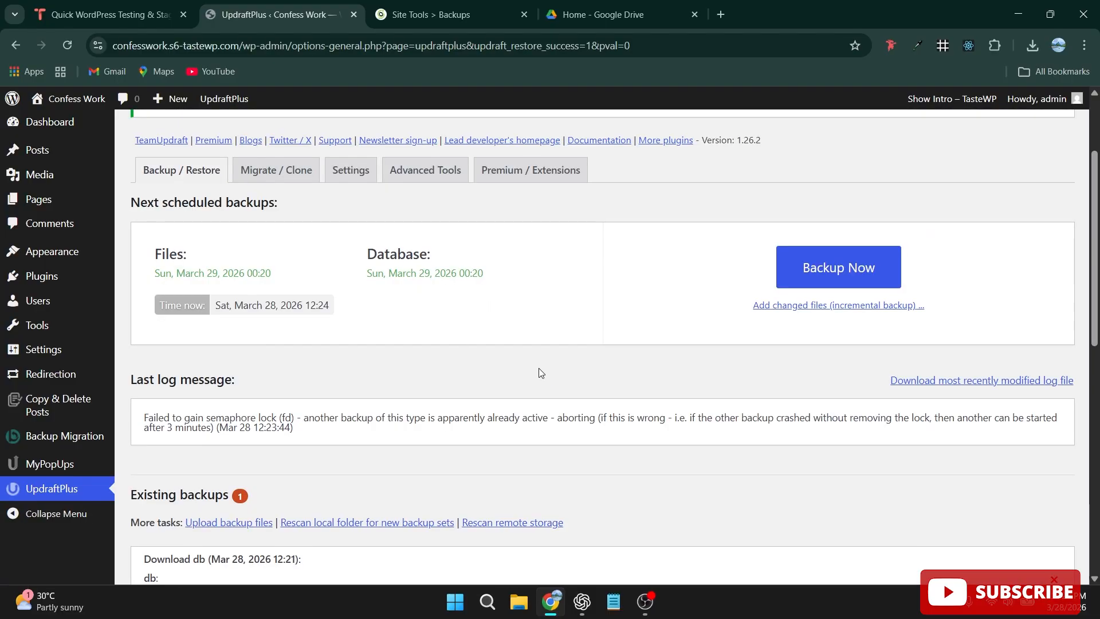
pyautogui.scroll(-2, 540, 370)
pyautogui.scroll(-1, 537, 360)
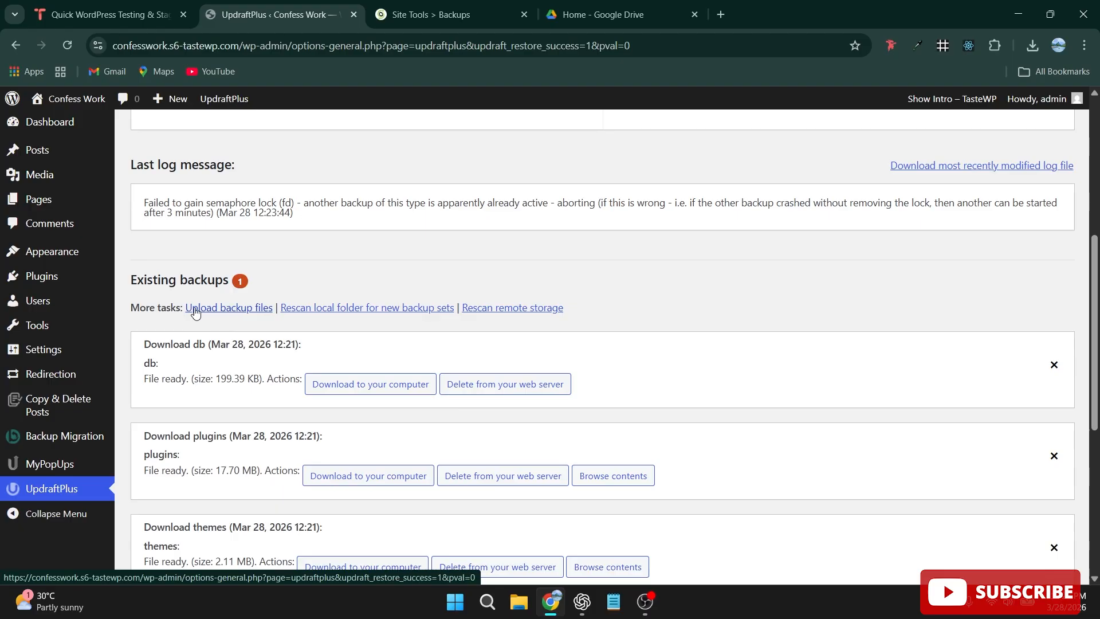
pyautogui.click(226, 311)
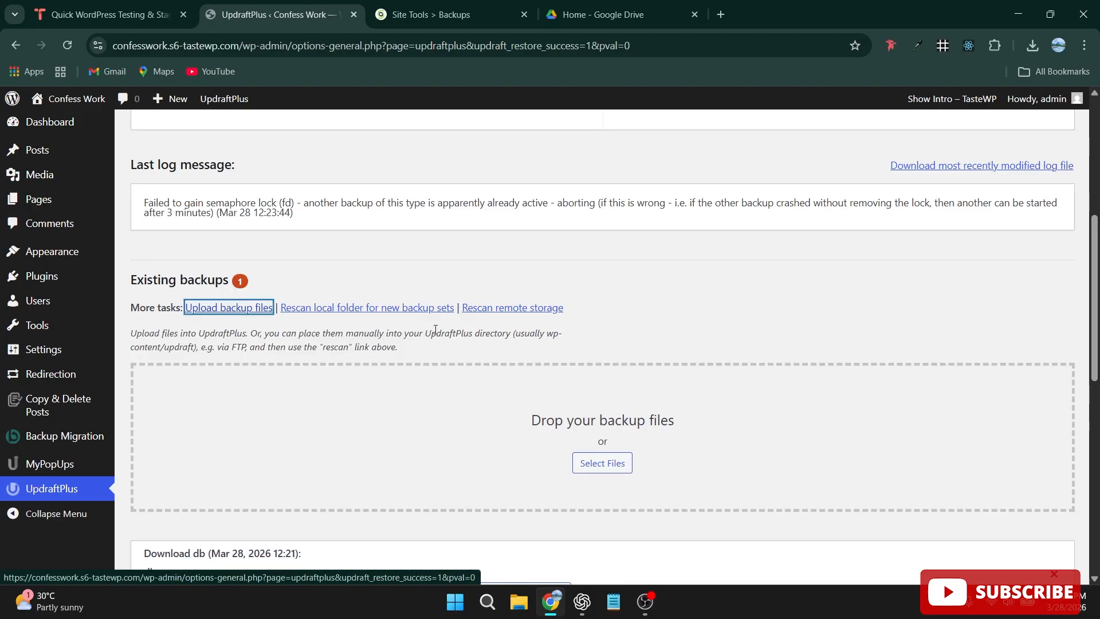
pyautogui.click(602, 464)
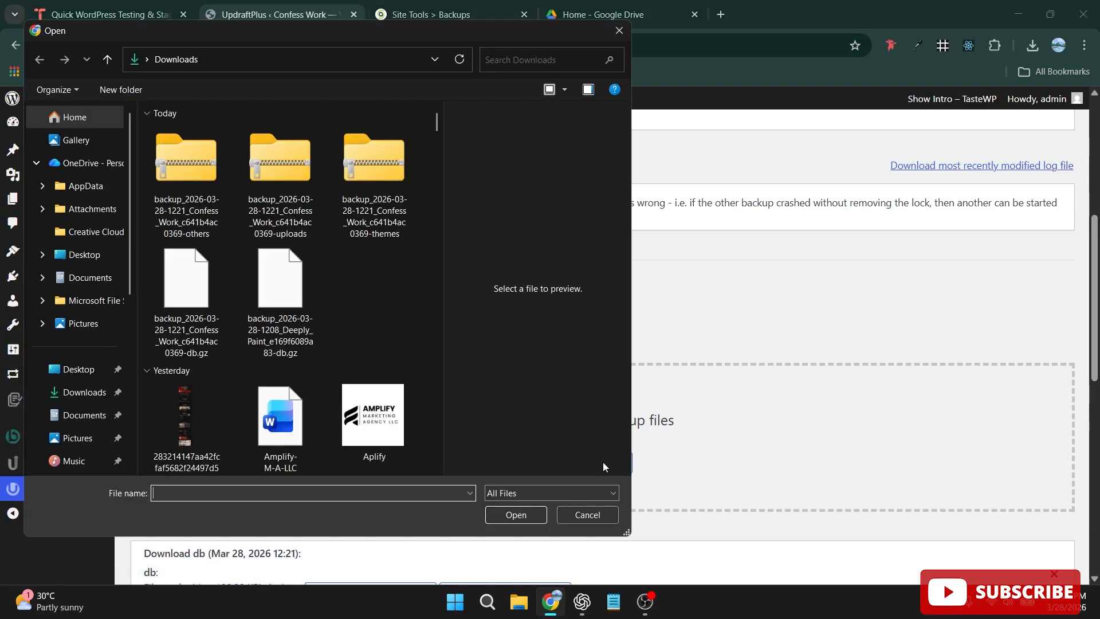
pyautogui.click(184, 181)
pyautogui.keyDown('shift'); pyautogui.click(367, 154); pyautogui.keyUp('shift')
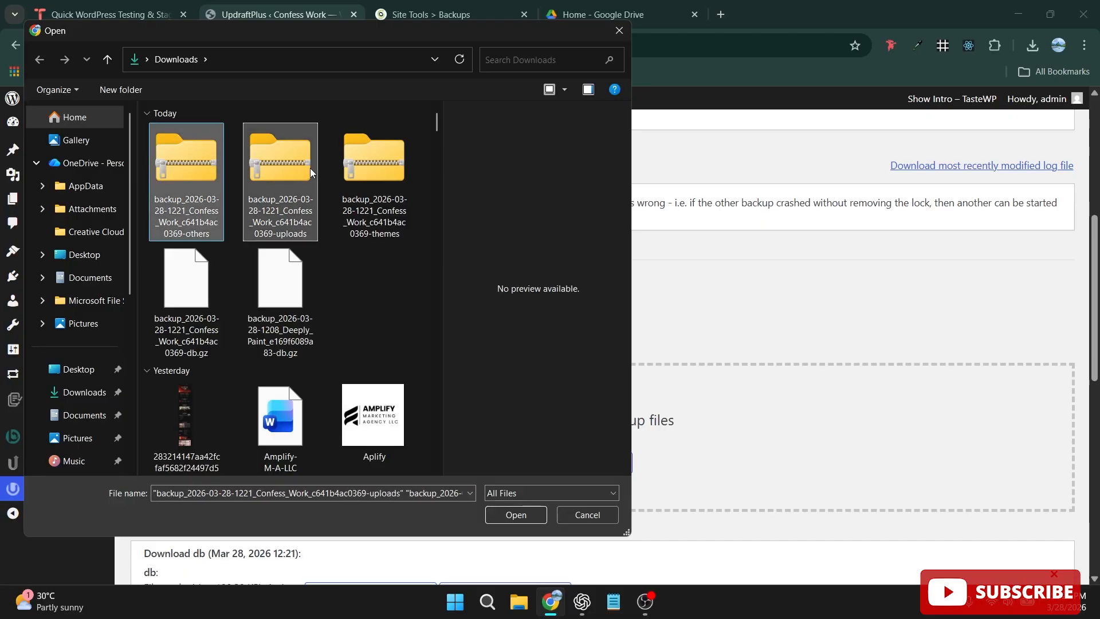
pyautogui.click(518, 515)
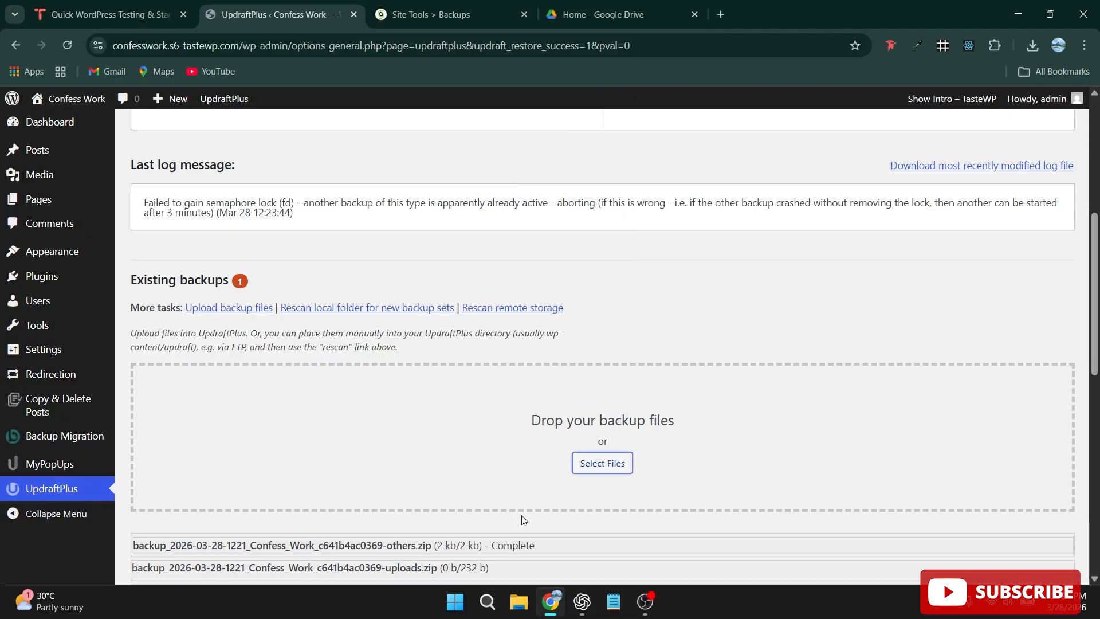
# Check the upload progress of the backup files and review the existing backups section.
pyautogui.scroll(-3, 268, 445)
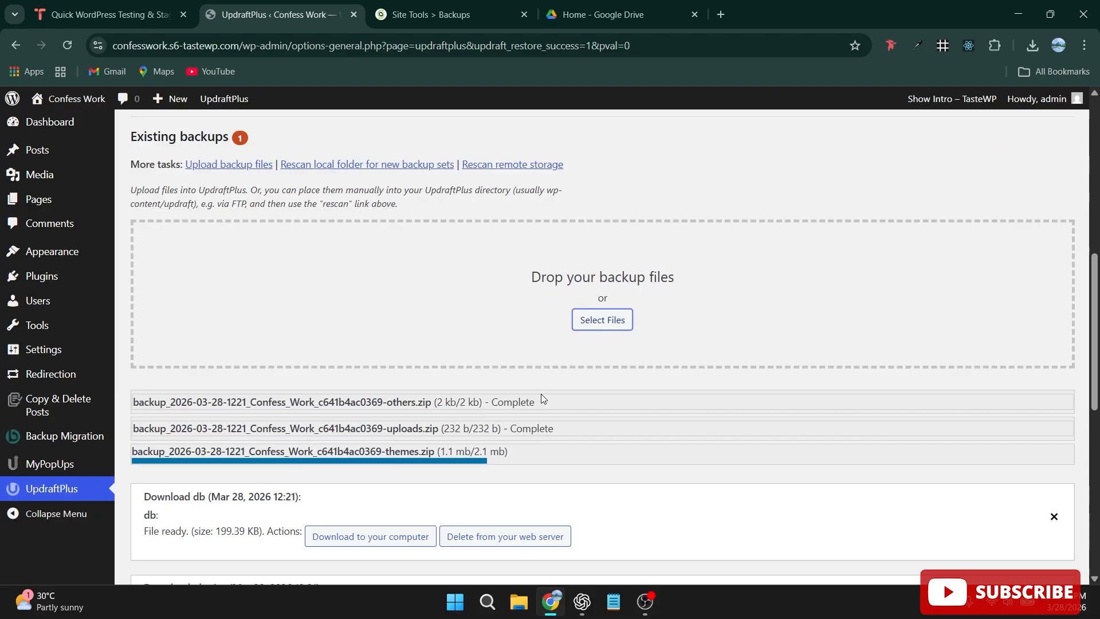
pyautogui.scroll(-3, 632, 329)
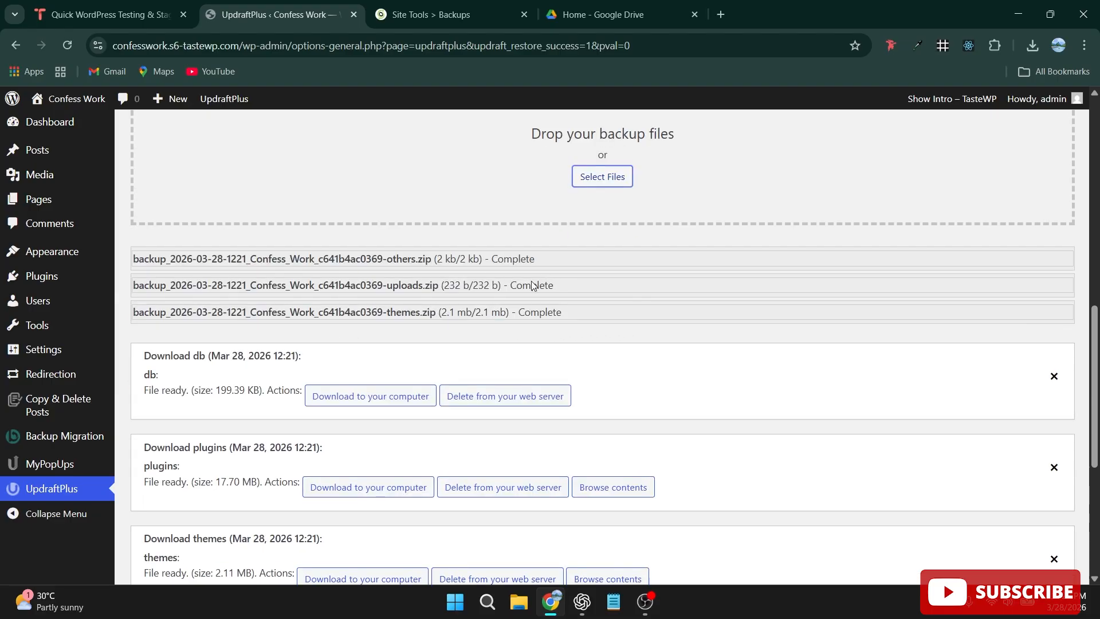
pyautogui.scroll(6, 487, 310)
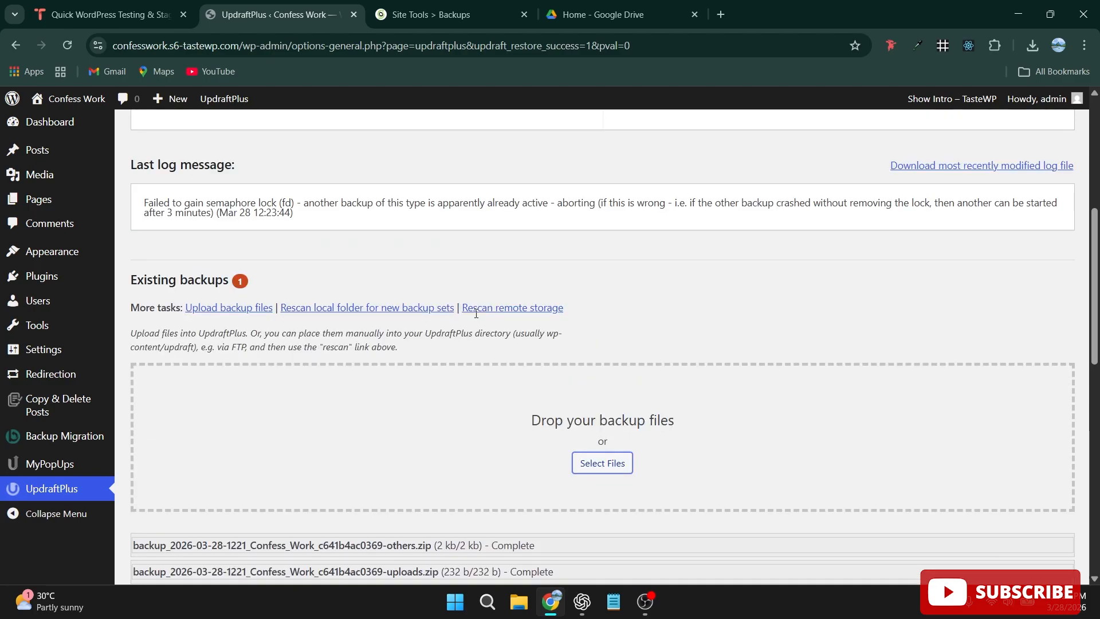
pyautogui.scroll(-5, 475, 315)
pyautogui.scroll(-1, 475, 313)
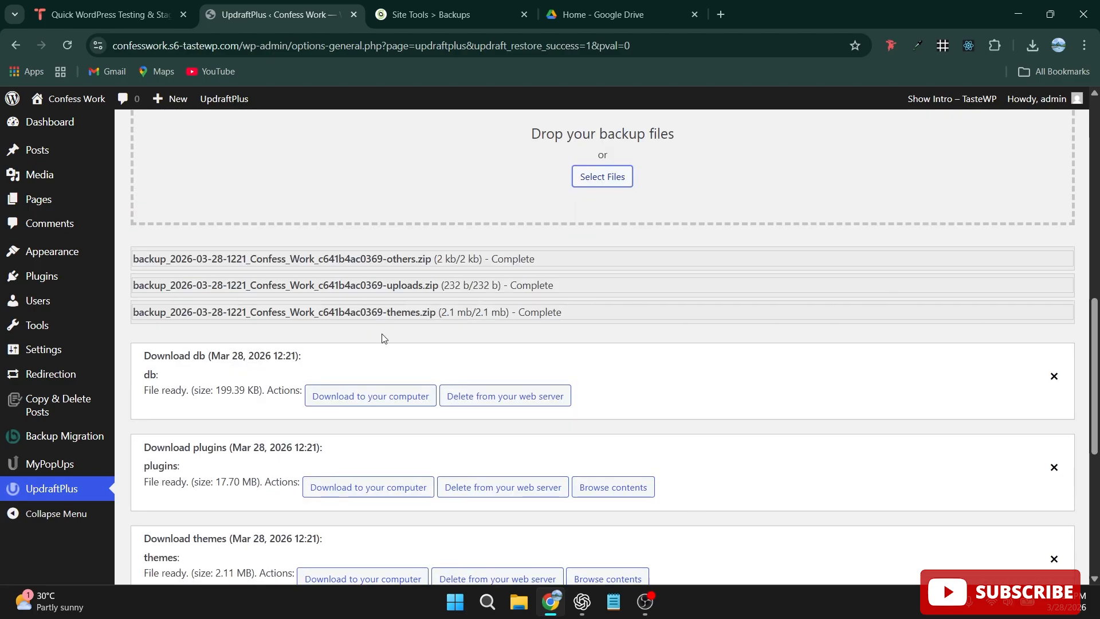
pyautogui.scroll(3, 507, 391)
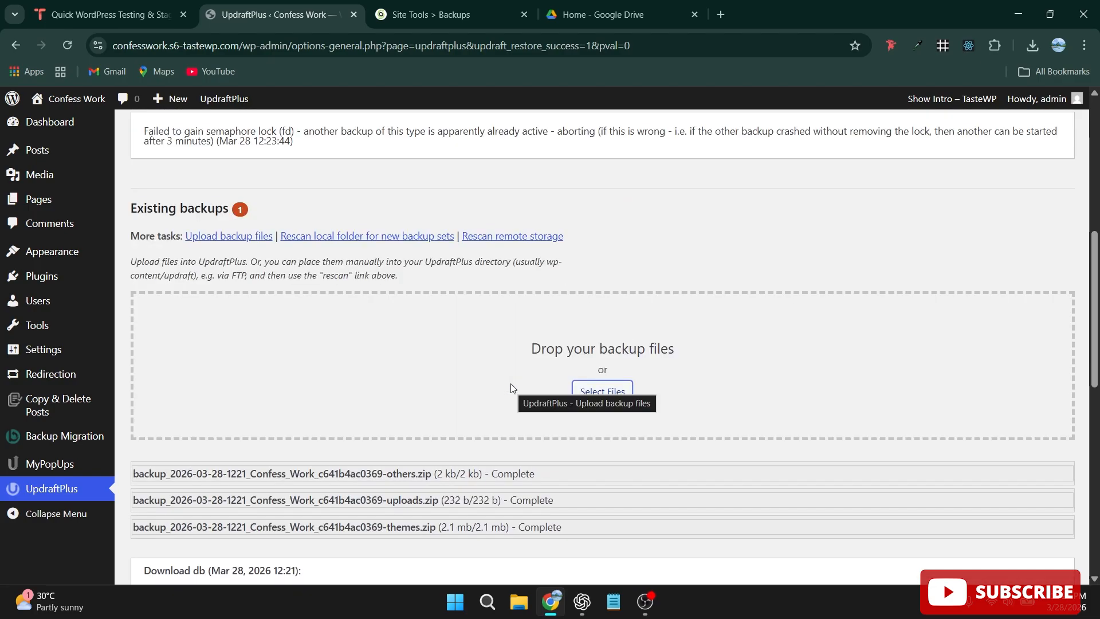